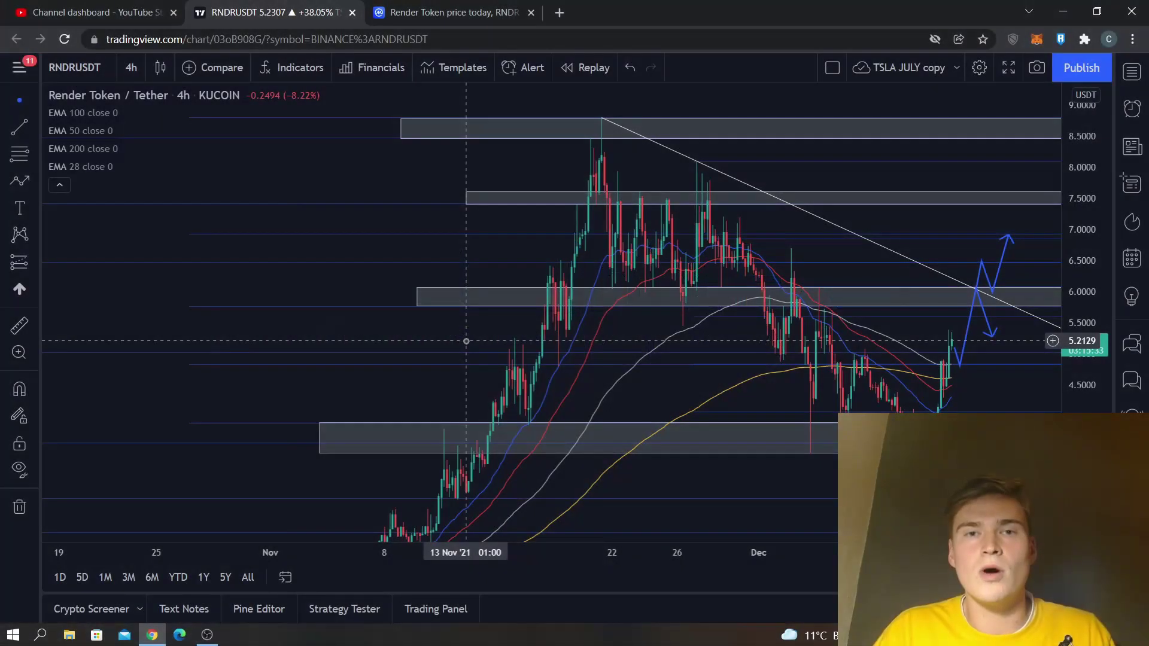
Close the YouTube channel dashboard browser tab and bring the latest candles of the RNDRUSDT chart into view
left_click(174, 13)
left_click_drag(312, 189, 259, 167)
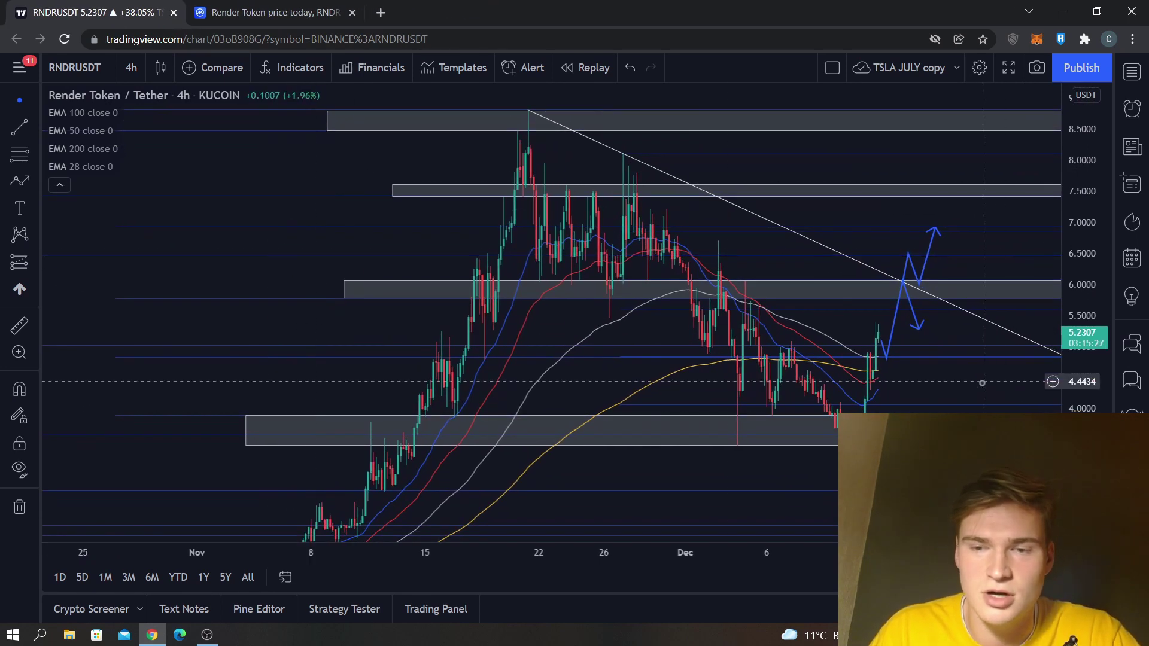
left_click_drag(976, 382, 930, 383)
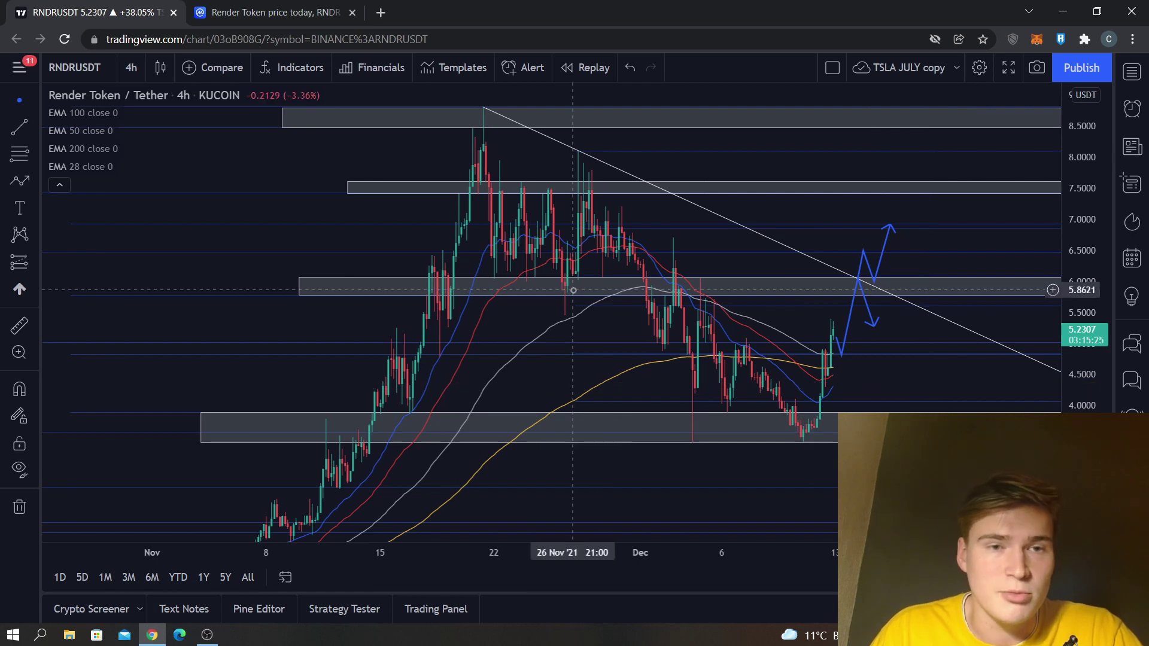
Check the Render Token page on CoinMarketCap and return to the RNDRUSDT chart
left_click(287, 12)
scroll(419, 180, "up", 6)
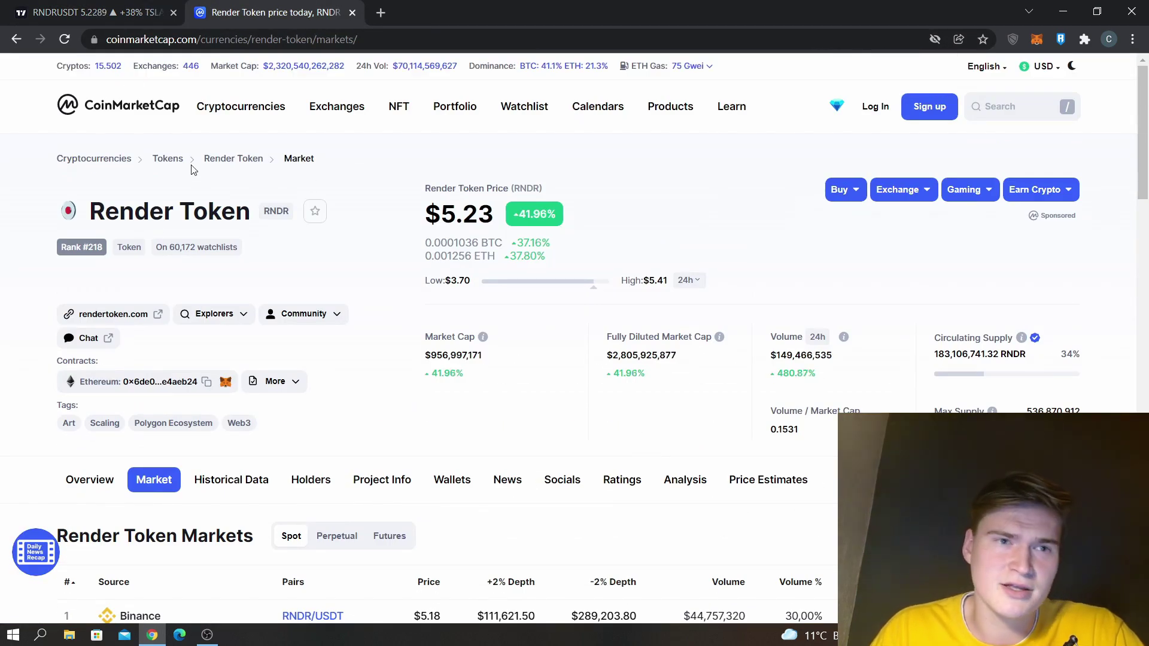
left_click(82, 12)
left_click_drag(345, 326, 253, 350)
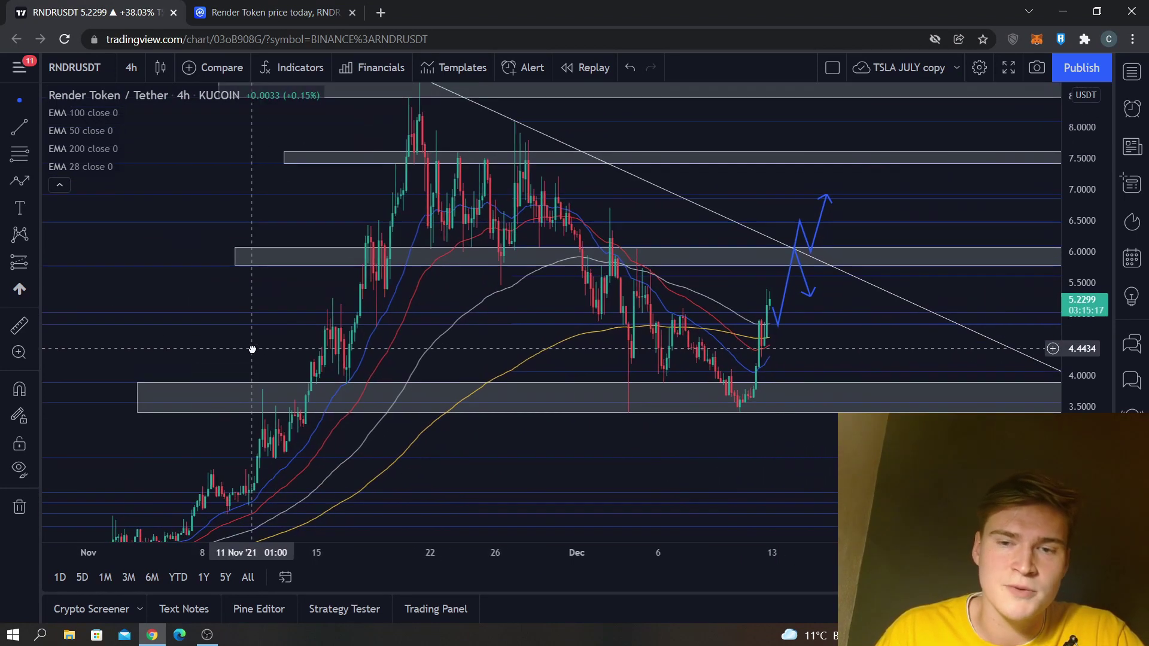
Open Render Token's overview on CoinMarketCap and read the market data and the "What is RNDR?" section
key("ctrl+2")
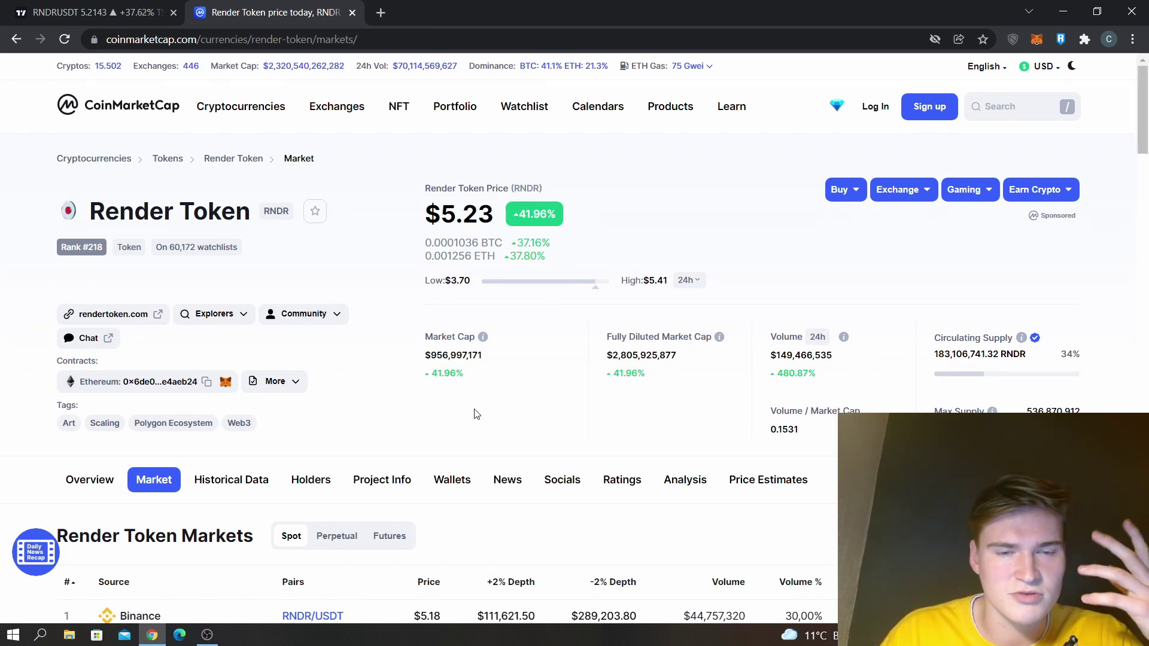
scroll(441, 405, "down", 3)
left_click(80, 332)
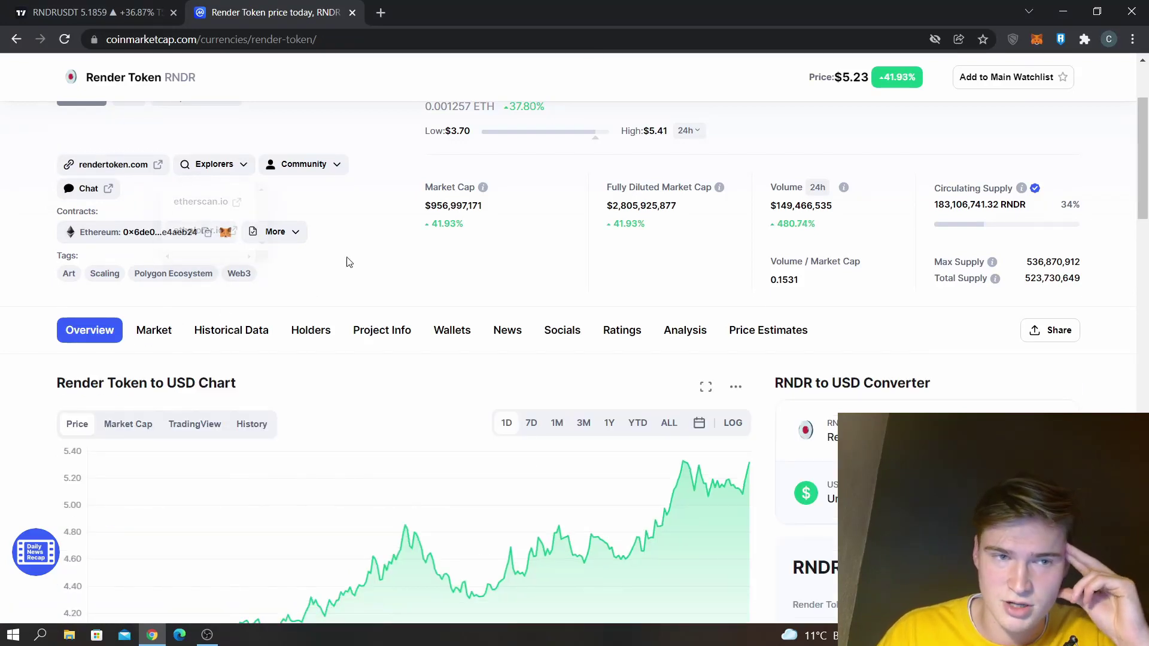
scroll(56, 333, "down", 10)
scroll(45, 374, "down", 2)
left_click(93, 430)
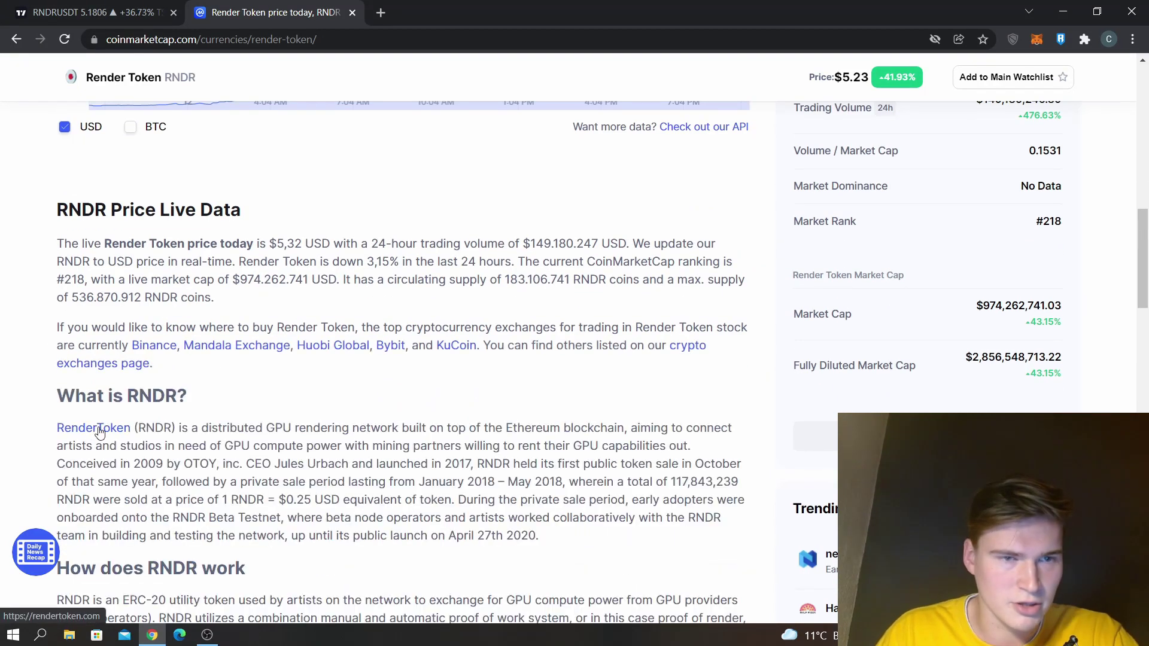
Return to the RNDRUSDT 4h chart and examine recent price action against the moving averages, support and resistance zones and descending trendline
left_click(154, 6)
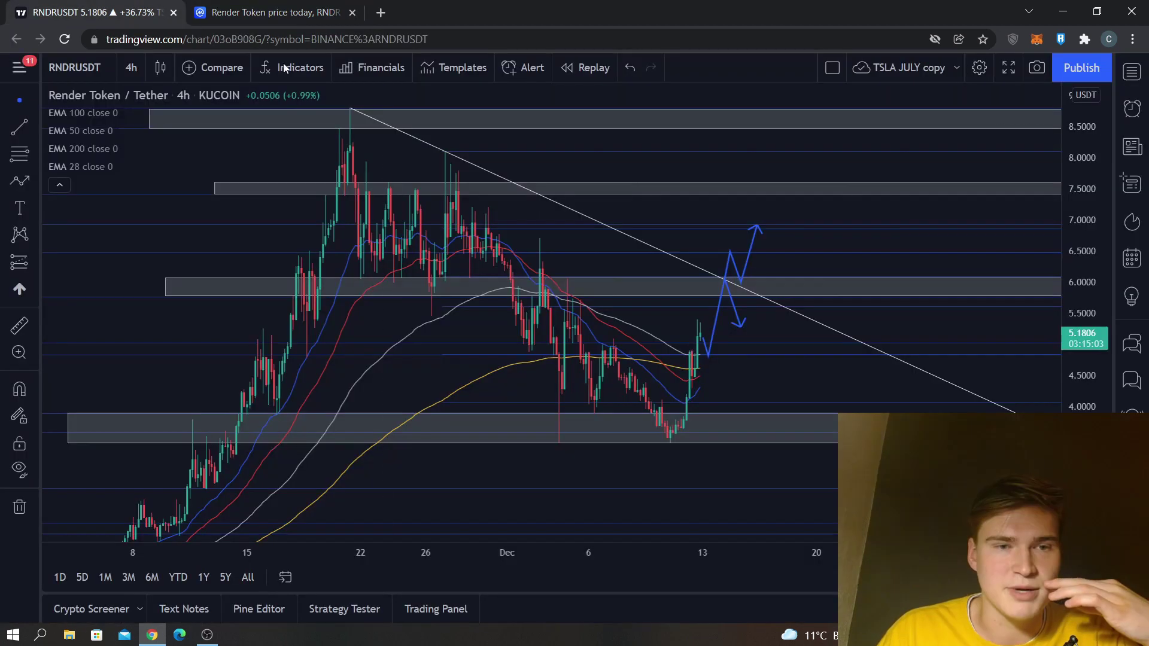
left_click_drag(556, 242, 537, 244)
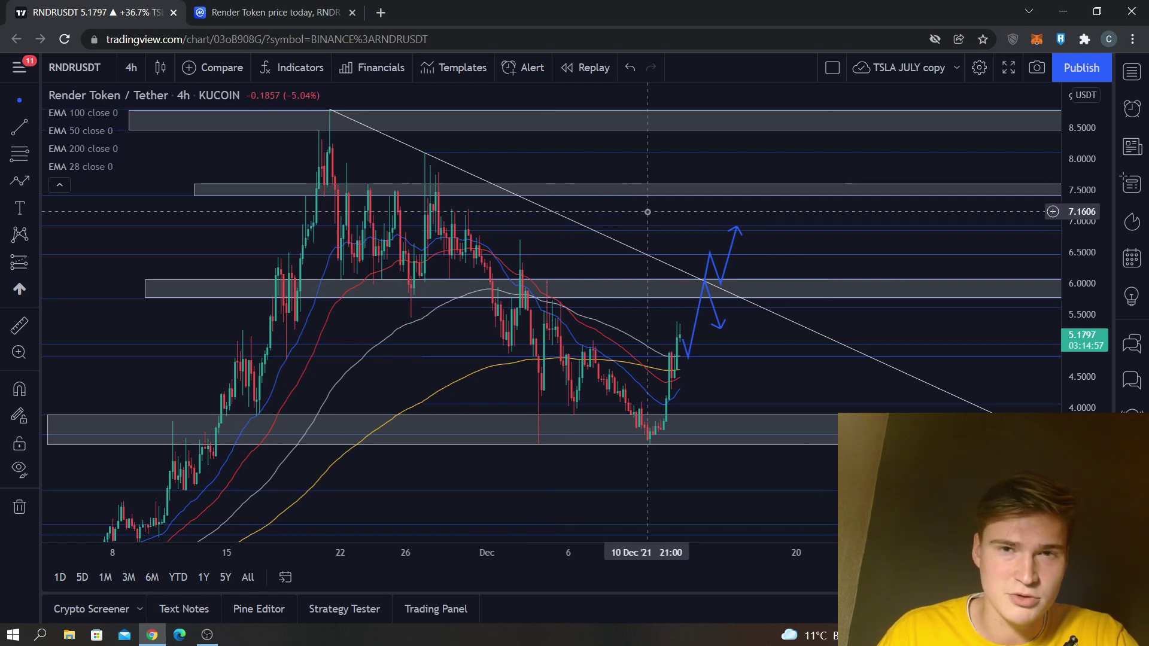
left_click_drag(629, 214, 585, 217)
left_click_drag(1105, 385, 1097, 309)
left_click_drag(972, 326, 894, 329)
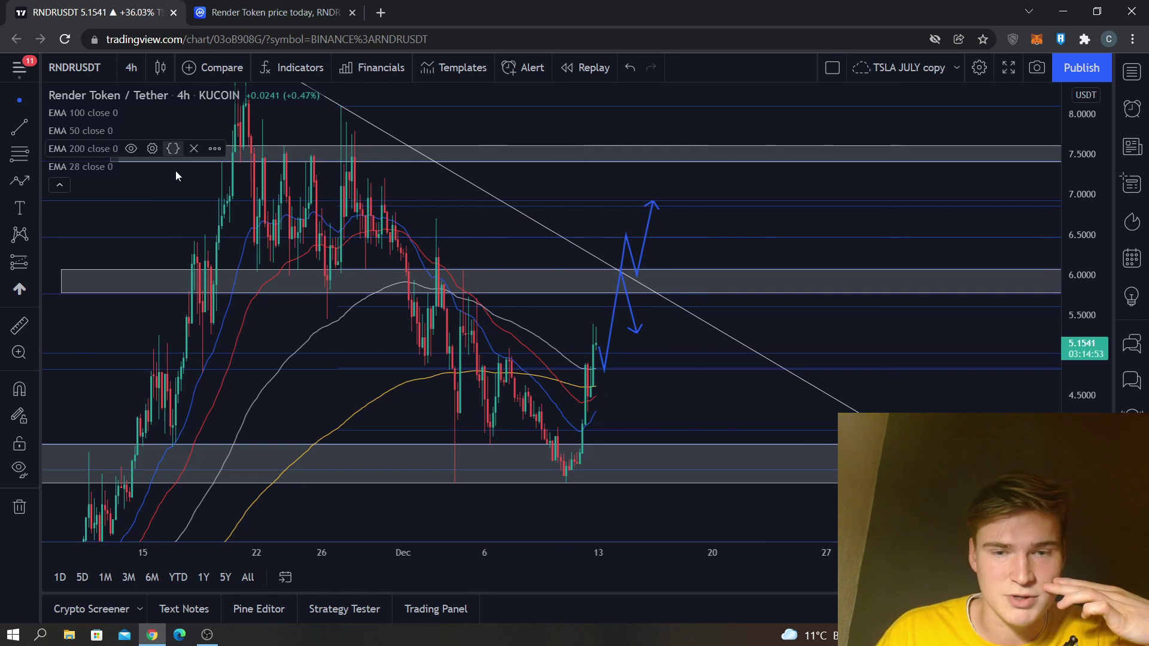
left_click_drag(815, 334, 789, 310)
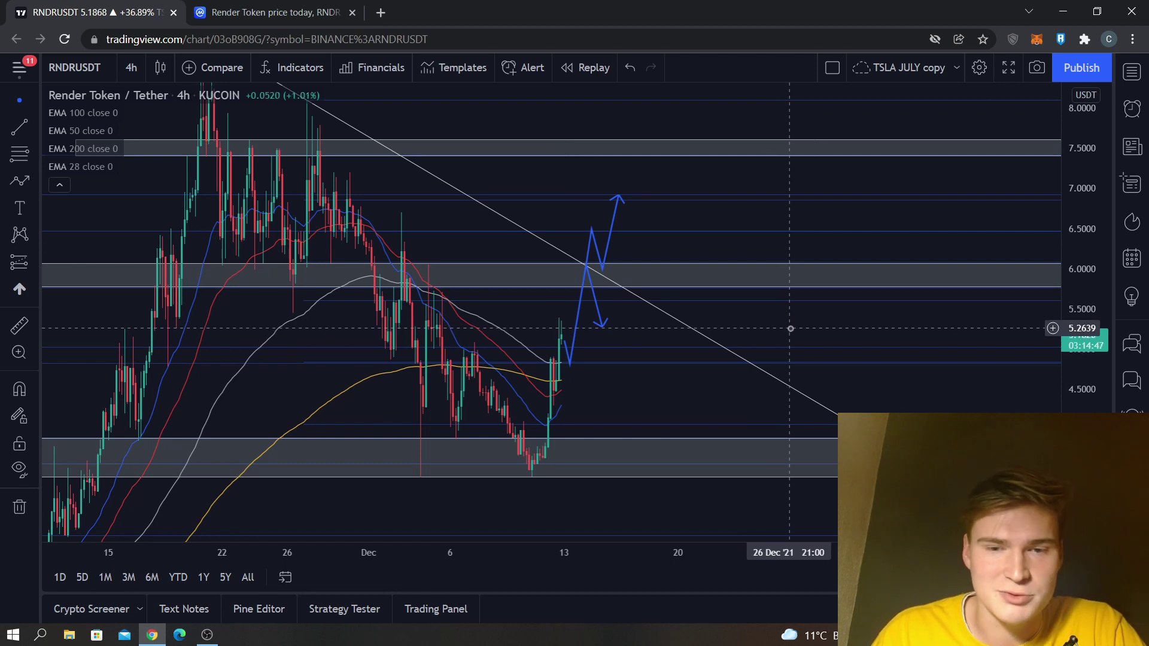
left_click_drag(1087, 329, 1086, 306)
left_click_drag(973, 327, 981, 294)
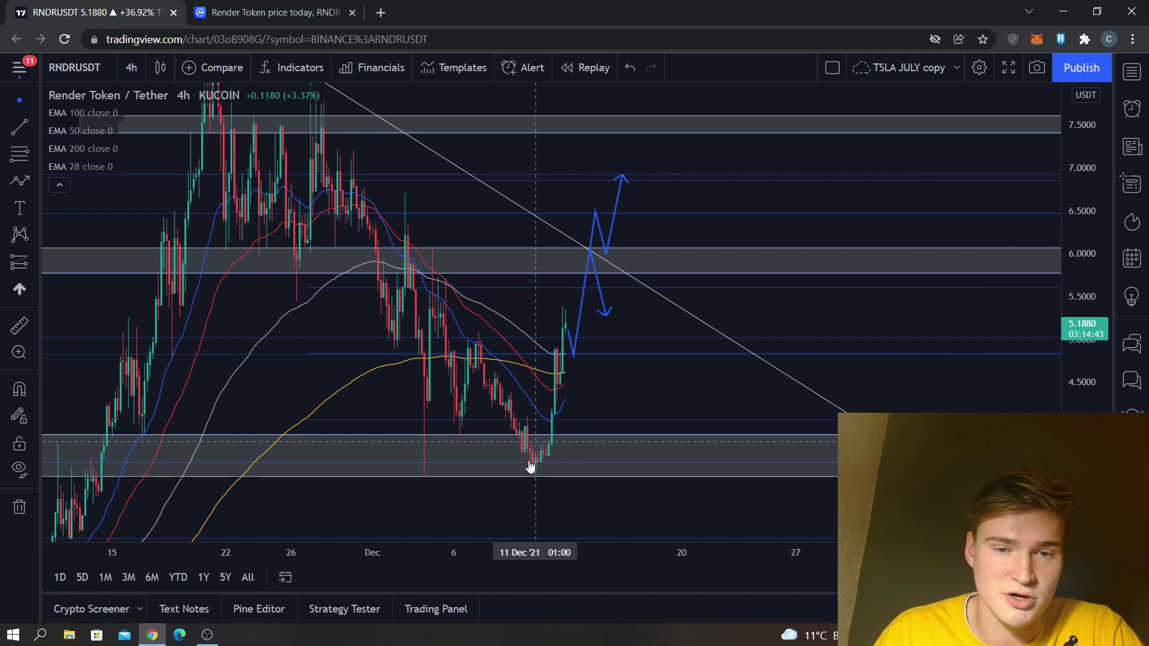
left_click_drag(643, 371, 639, 350)
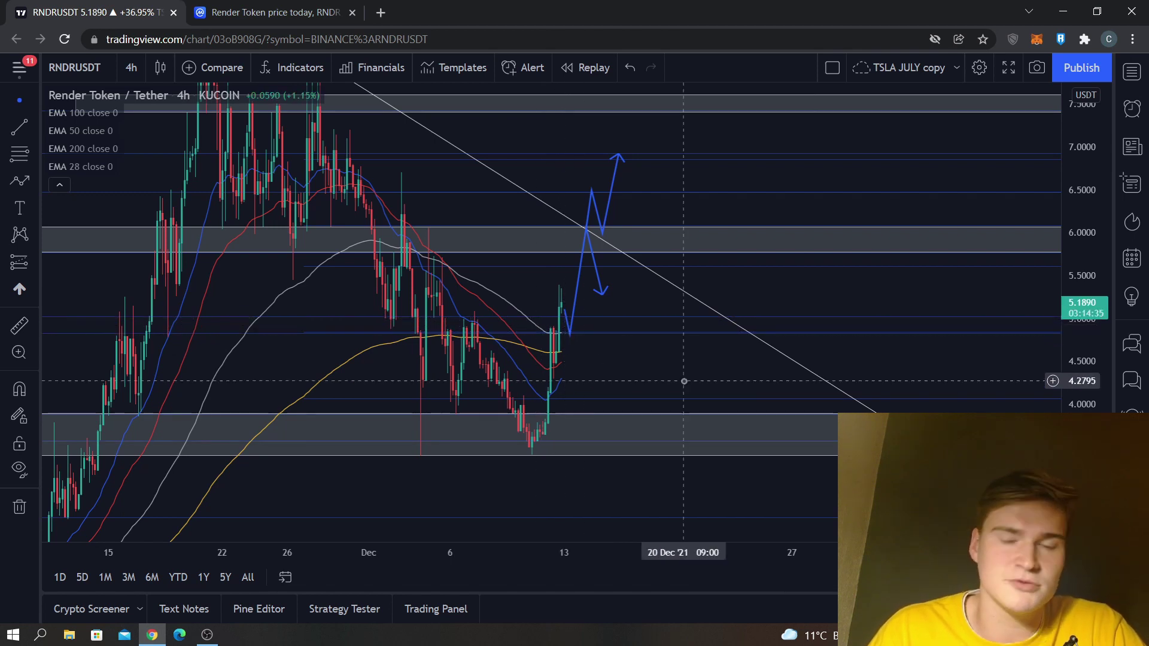
left_click_drag(654, 353, 666, 344)
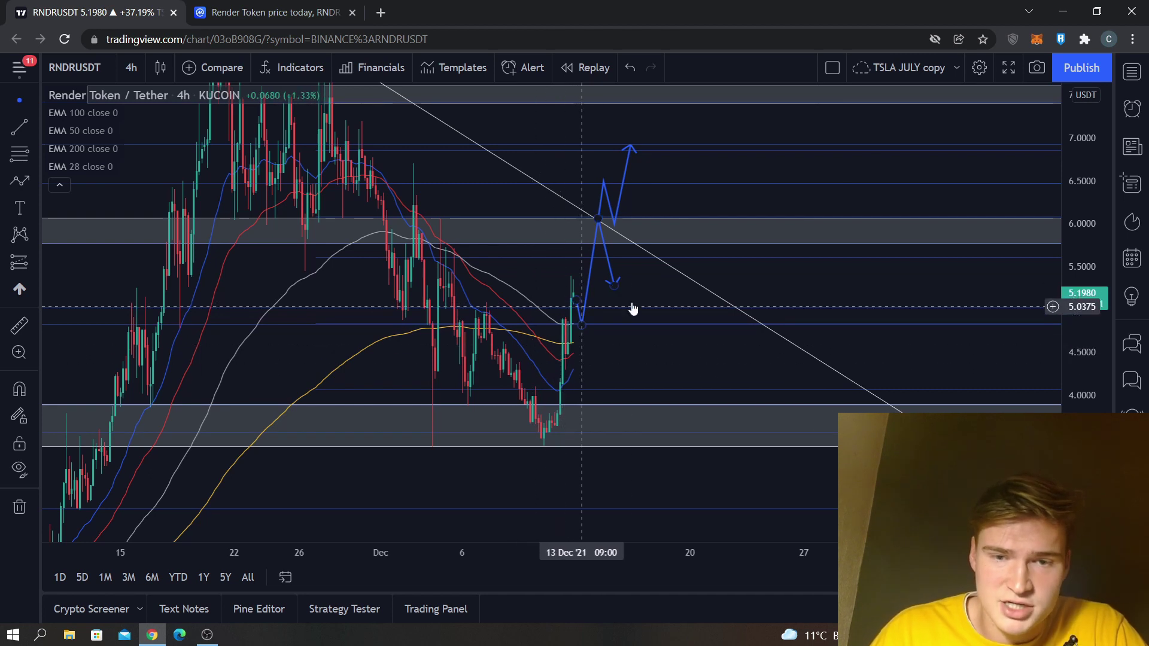
left_click_drag(626, 312, 611, 311)
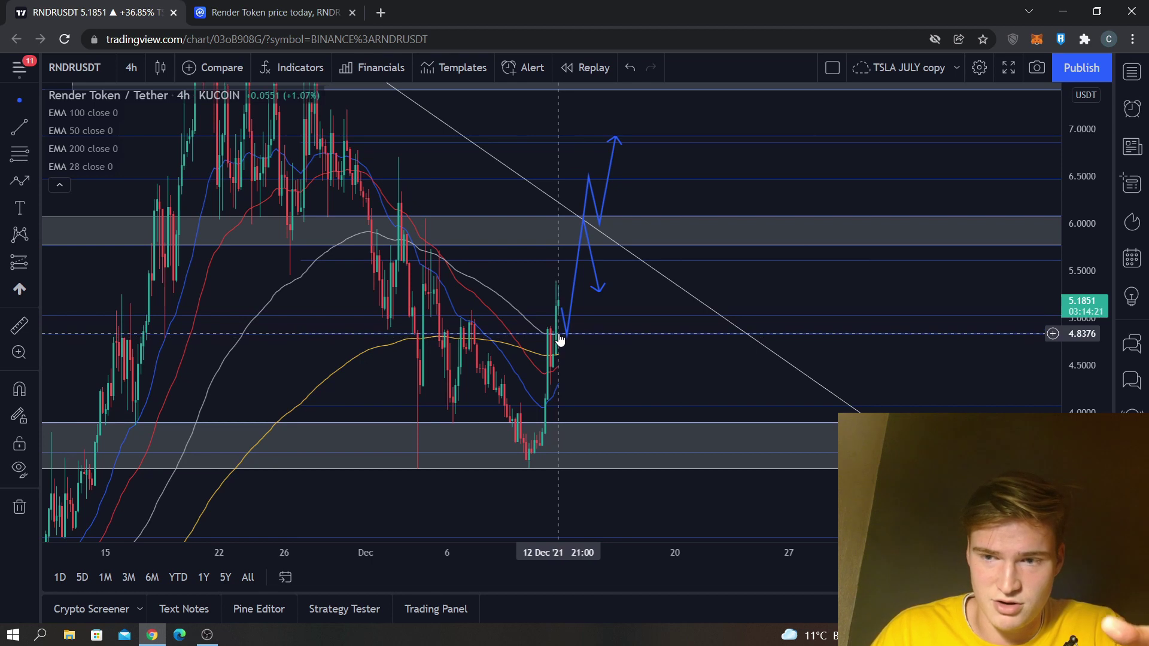
left_click_drag(627, 306, 617, 319)
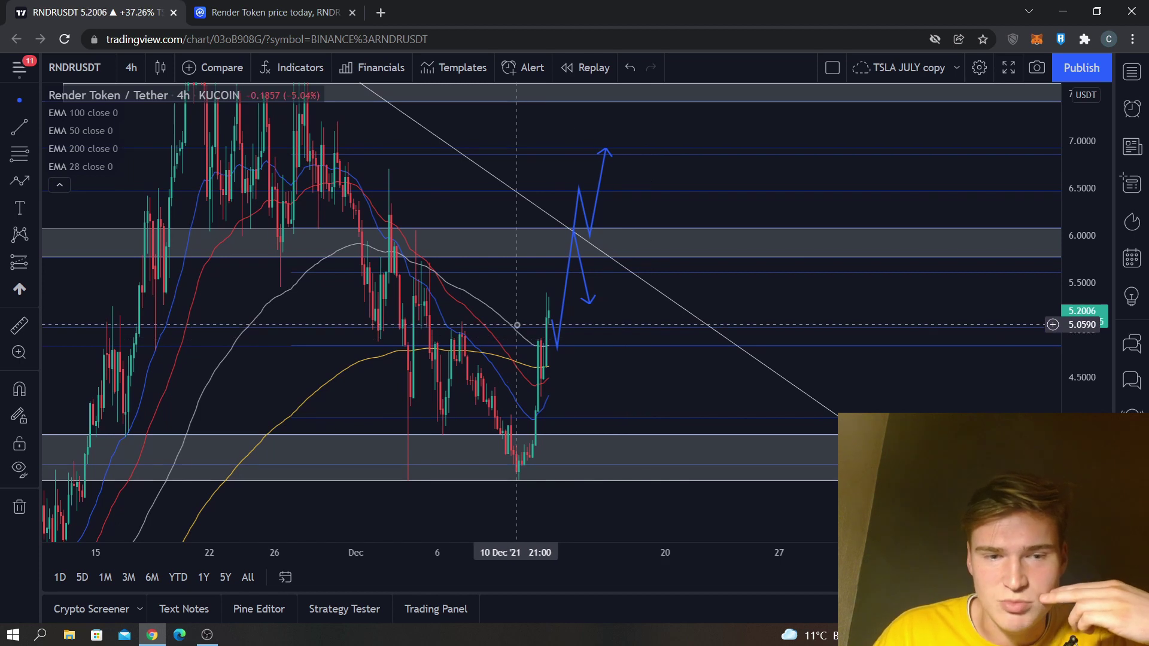
left_click_drag(1086, 329, 1086, 197)
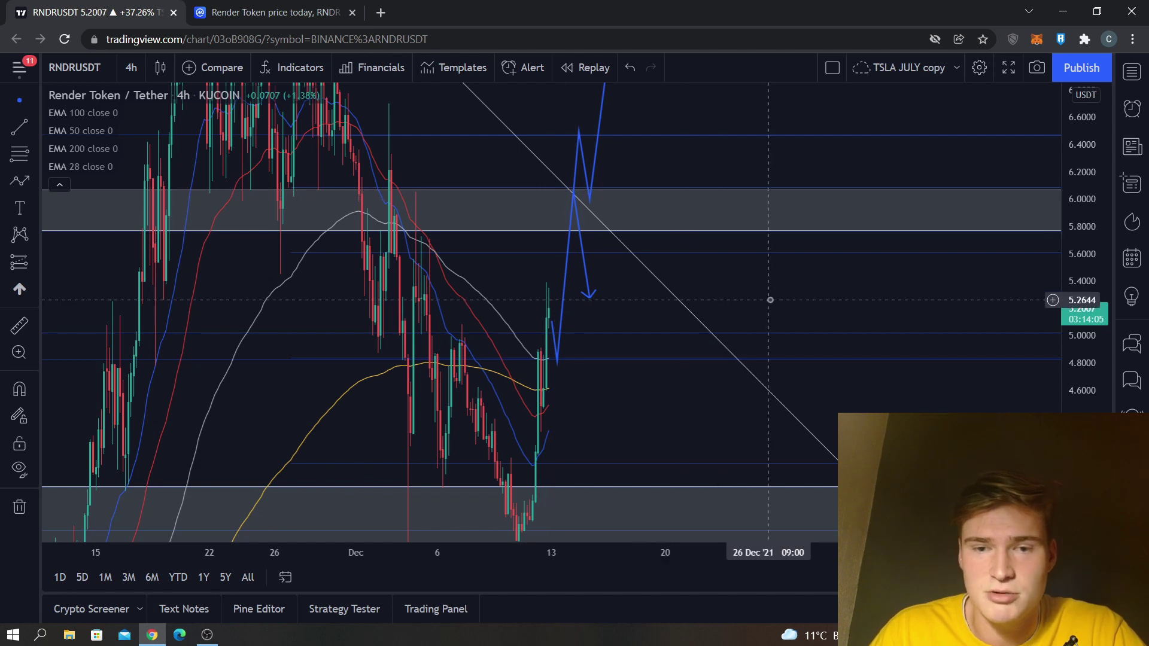
left_click_drag(919, 286, 896, 331)
left_click_drag(1073, 276, 874, 347)
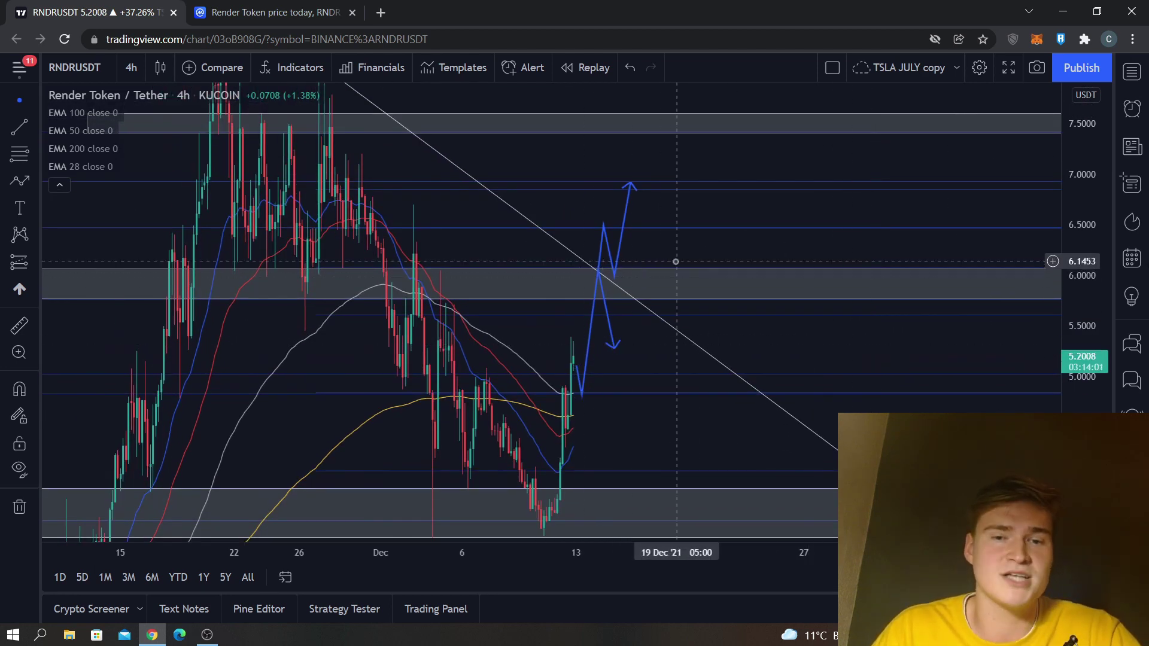
left_click_drag(676, 257, 663, 266)
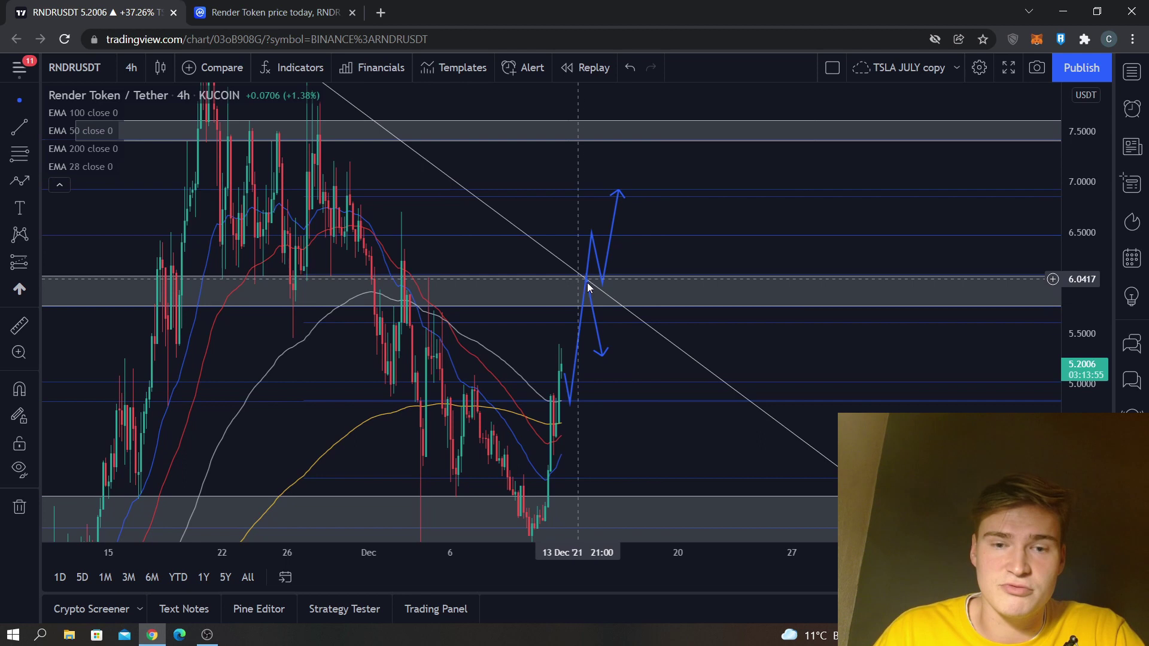
left_click(19, 181)
left_click(558, 372)
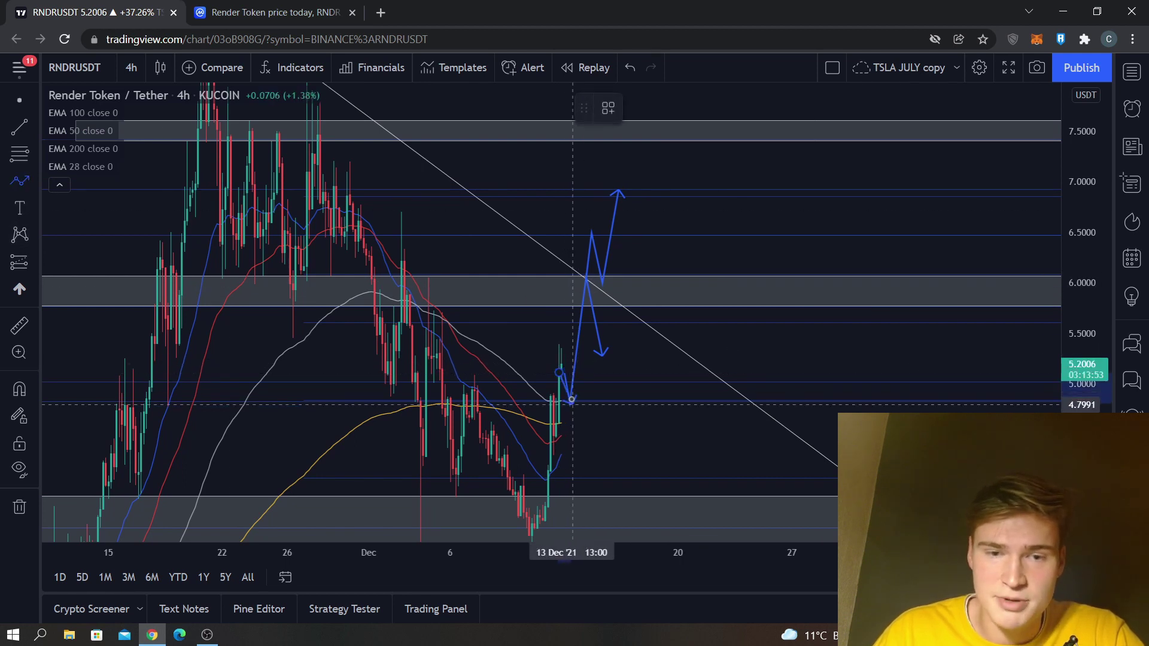
double_click(570, 404)
left_click(726, 108)
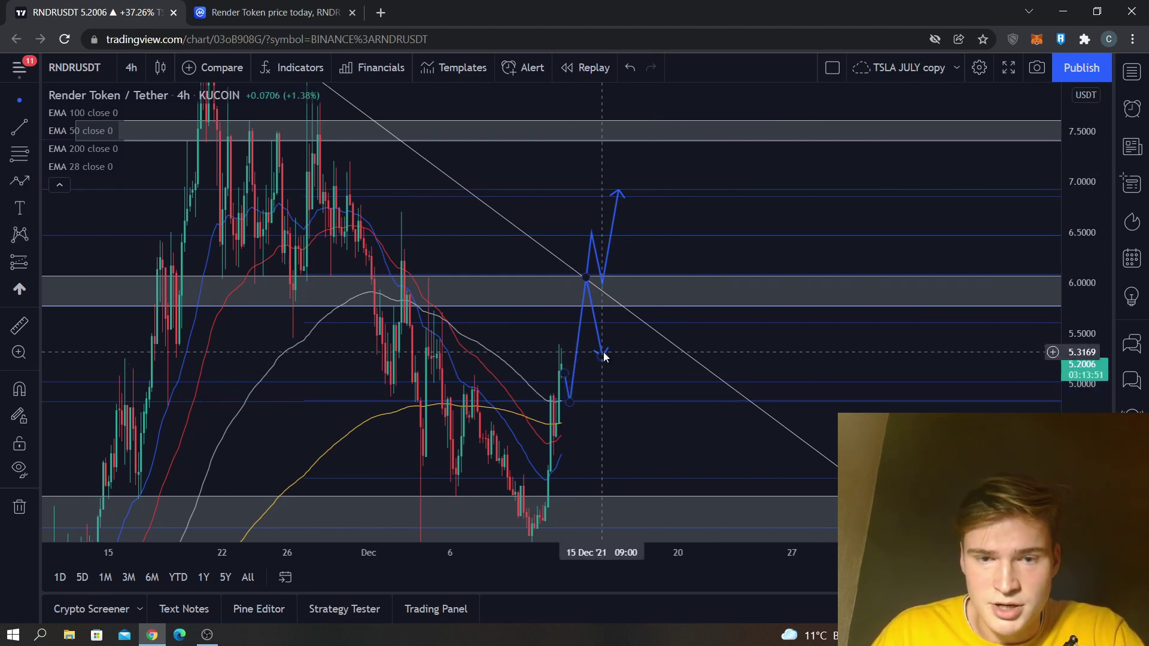
Replace the path turning down at the trendline with a zigzag path from the current price through about 4.84, 5.60, 6.05 and back to 4.83
left_click(602, 355)
key("Delete")
left_click(19, 181)
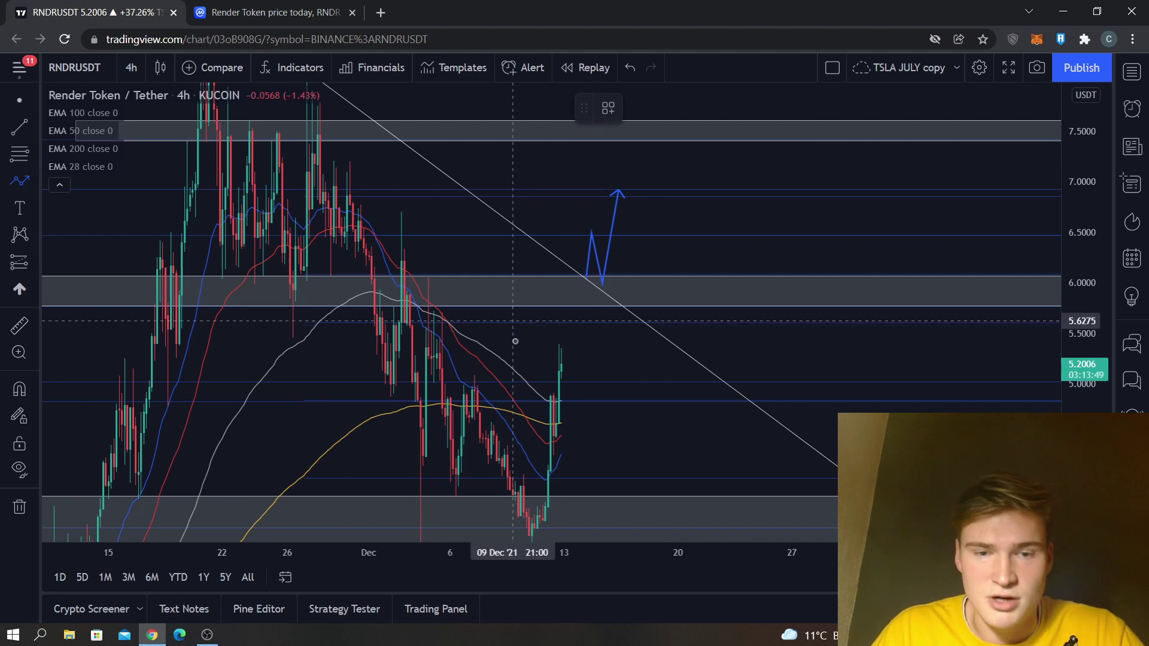
left_click(561, 368)
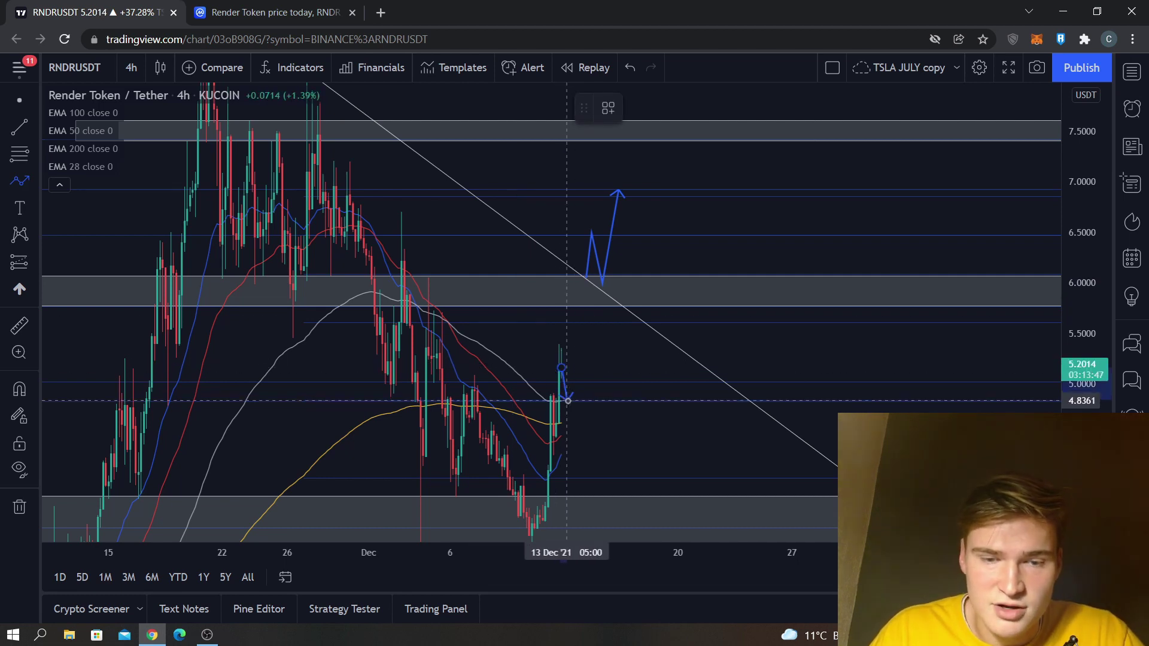
left_click(566, 400)
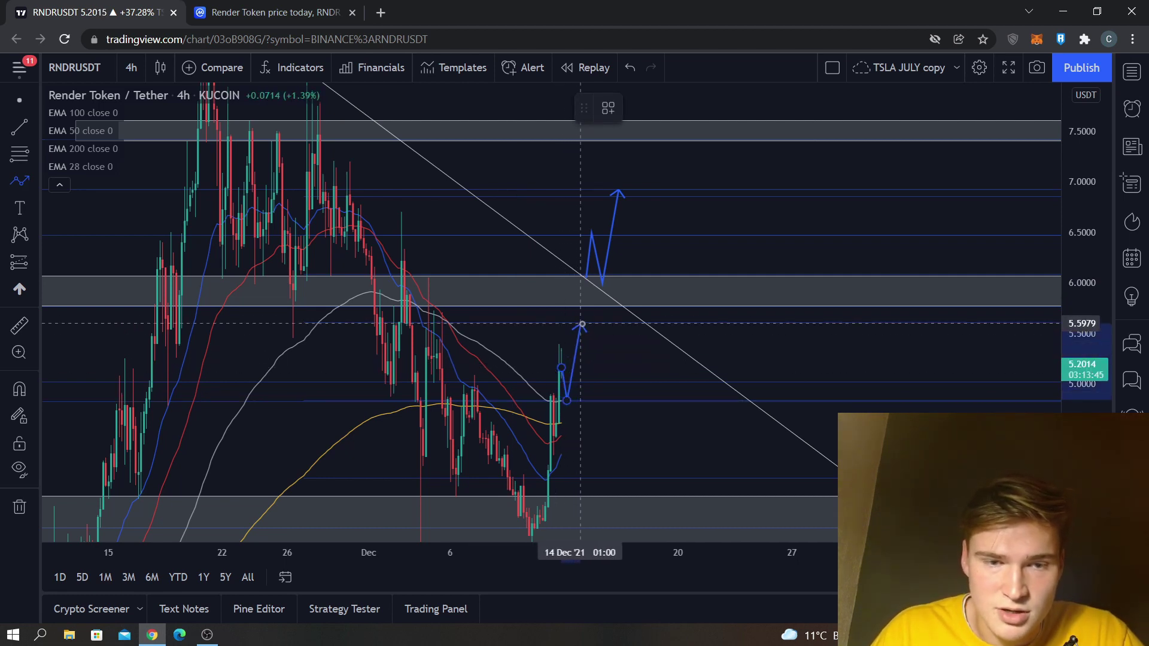
left_click(588, 360)
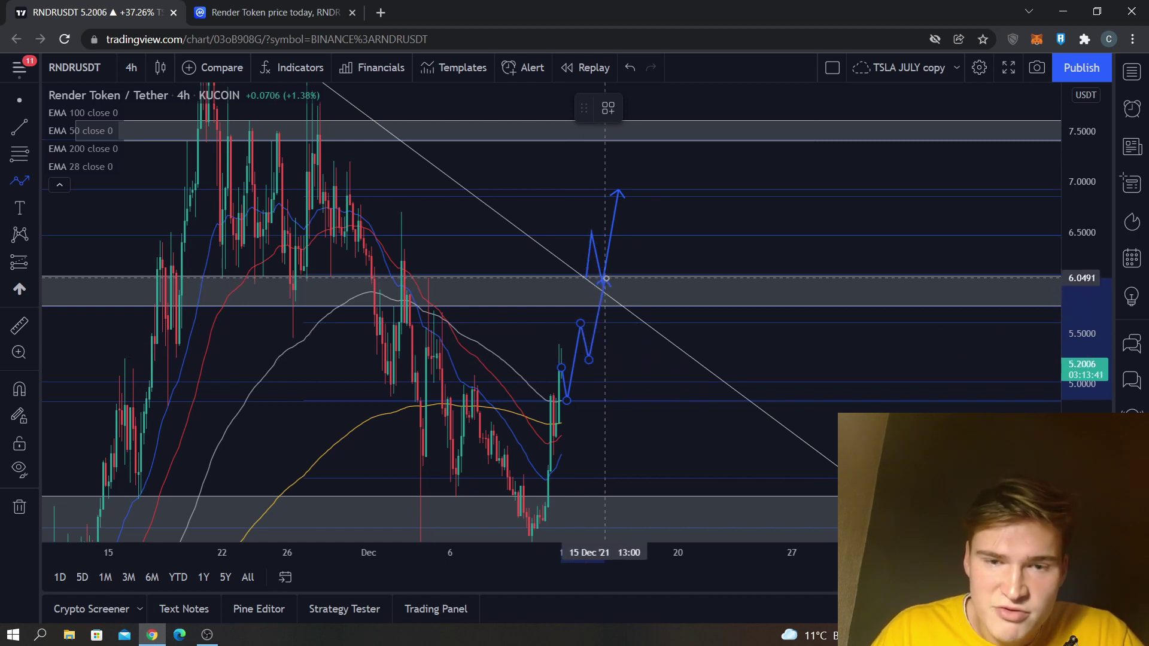
left_click(621, 336)
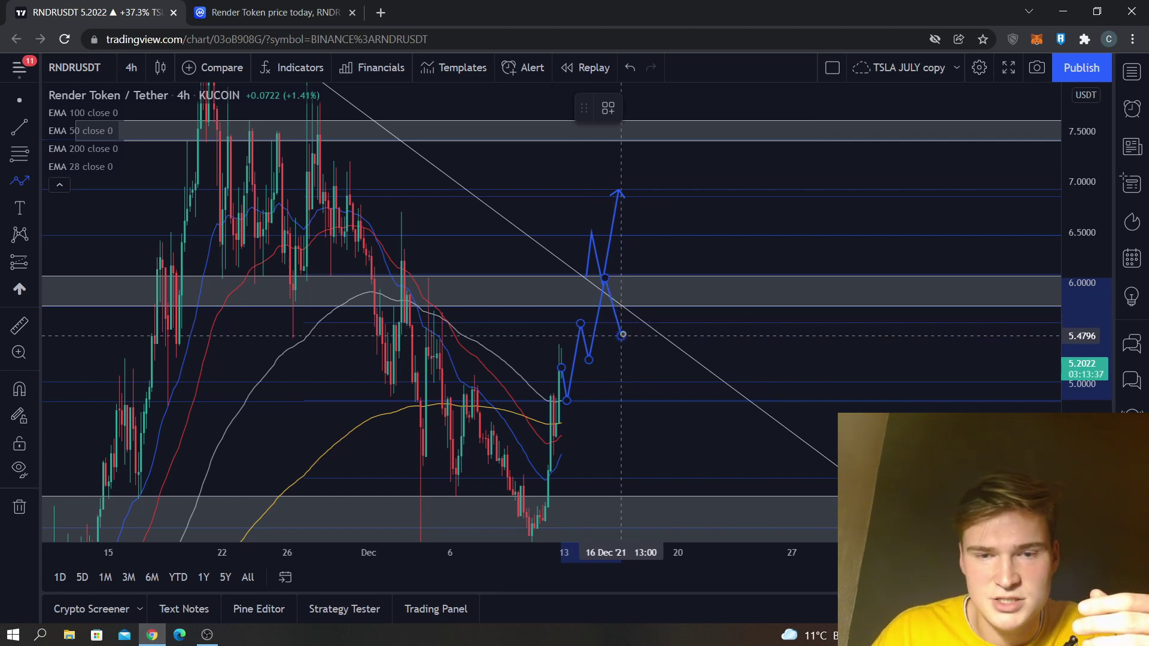
left_click(629, 308)
left_click(637, 358)
left_click(653, 277)
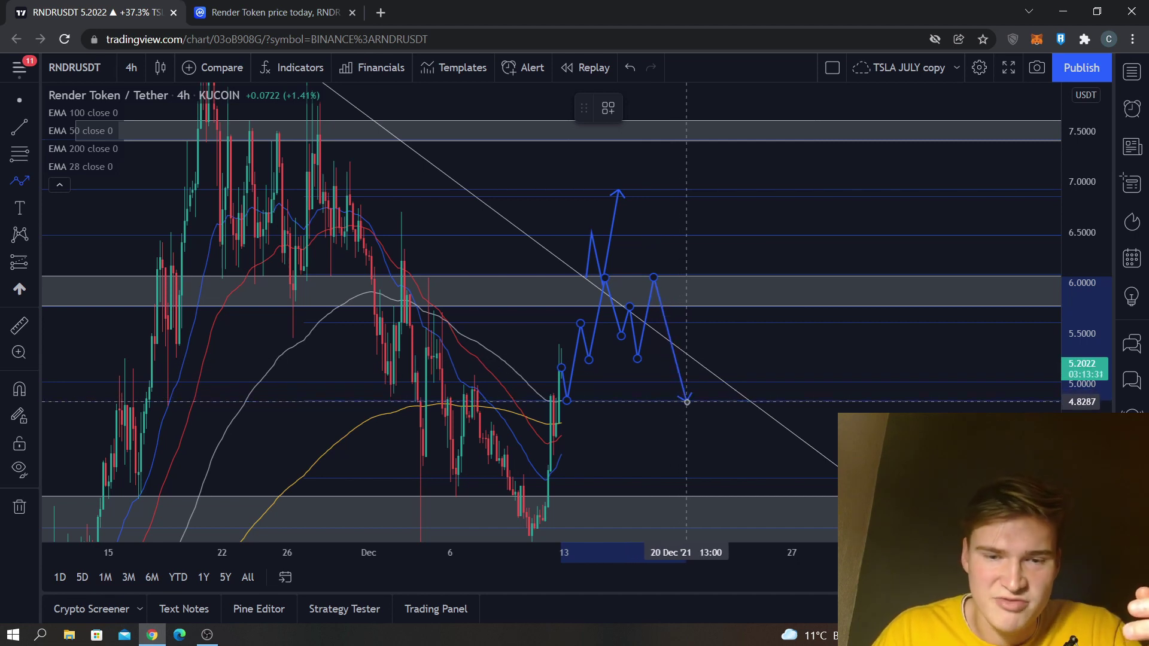
left_click(687, 402)
double_click(700, 368)
left_click_drag(794, 344, 792, 258)
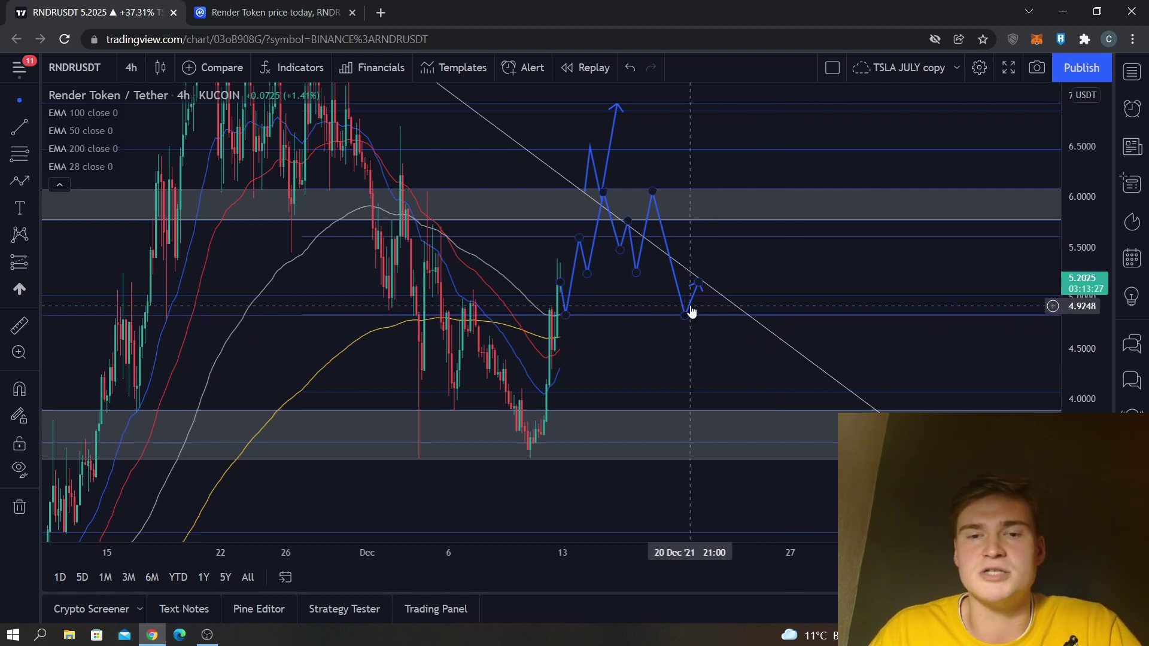
left_click_drag(774, 268, 738, 302)
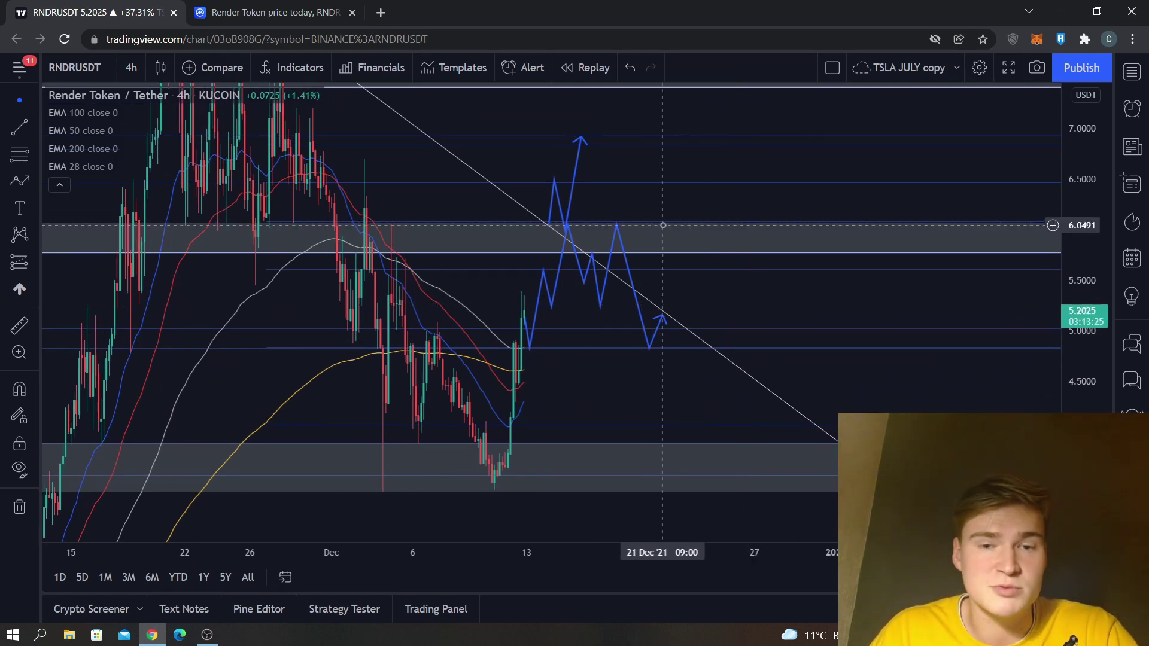
left_click_drag(695, 205, 663, 238)
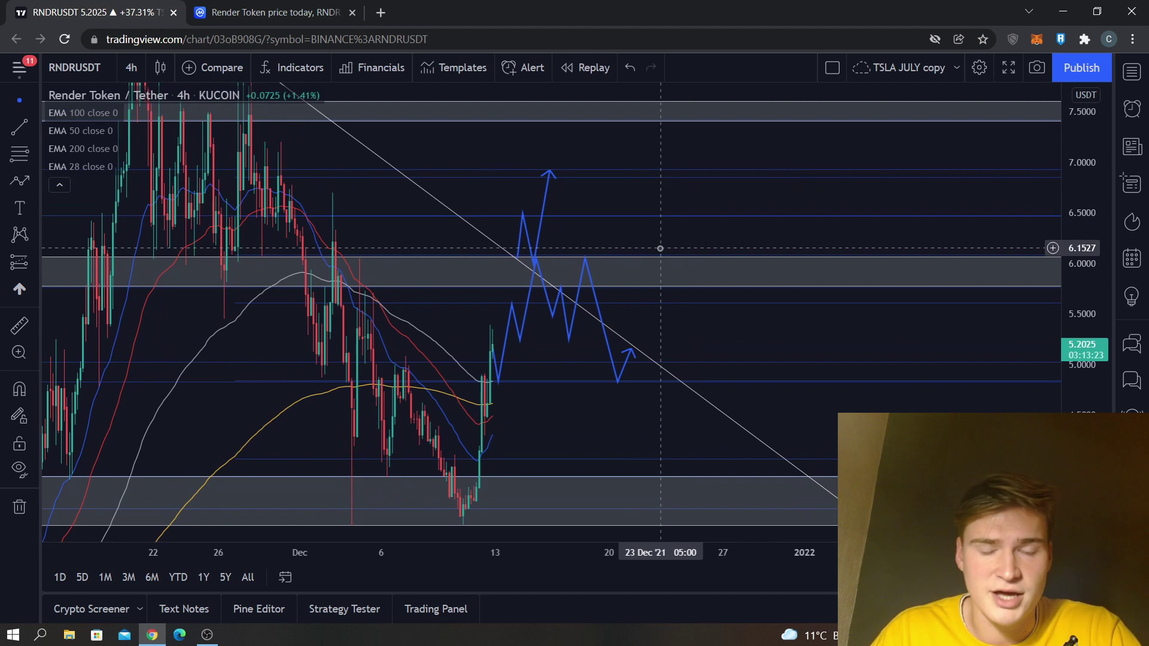
left_click_drag(712, 338, 682, 278)
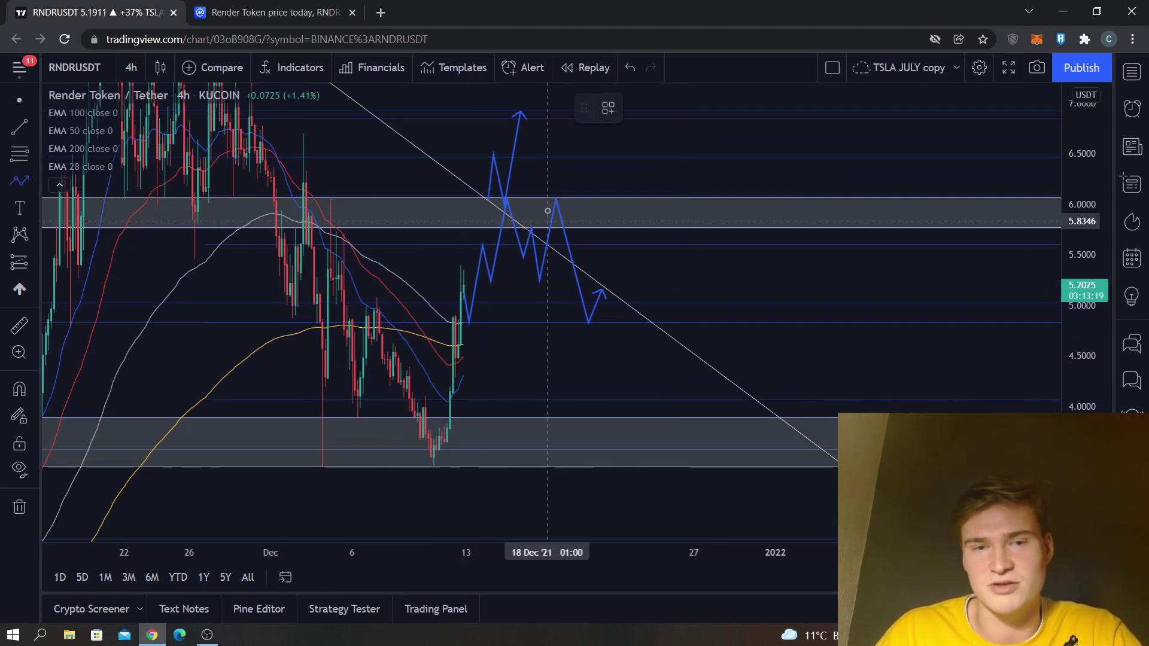
left_click(551, 198)
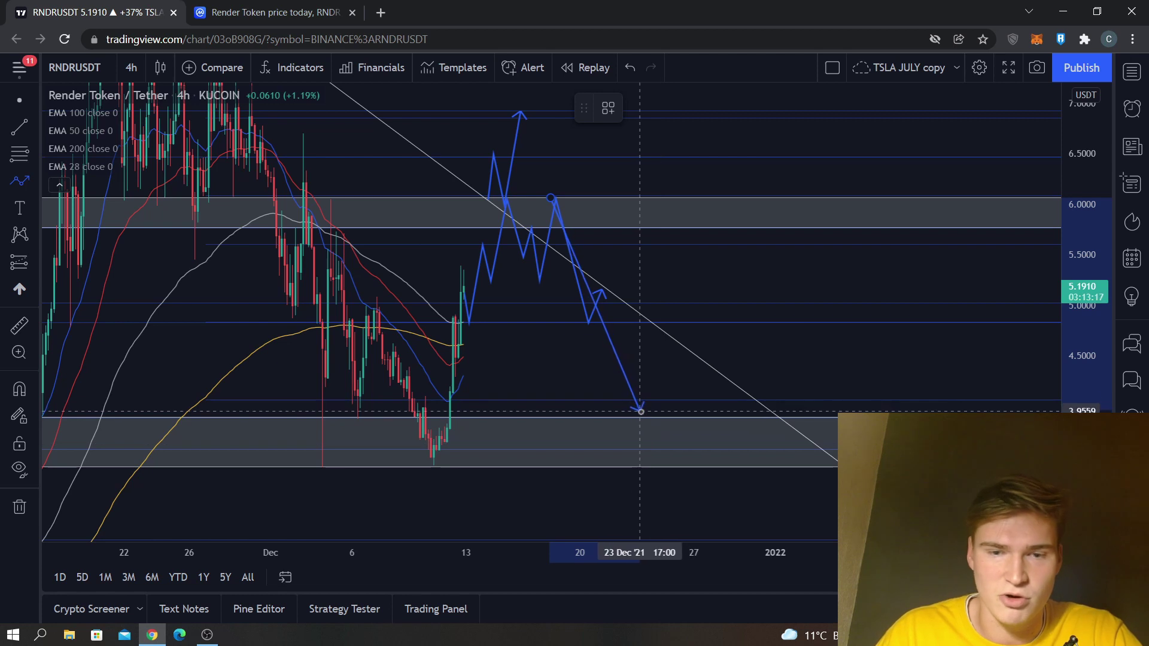
double_click(639, 410)
left_click(725, 108)
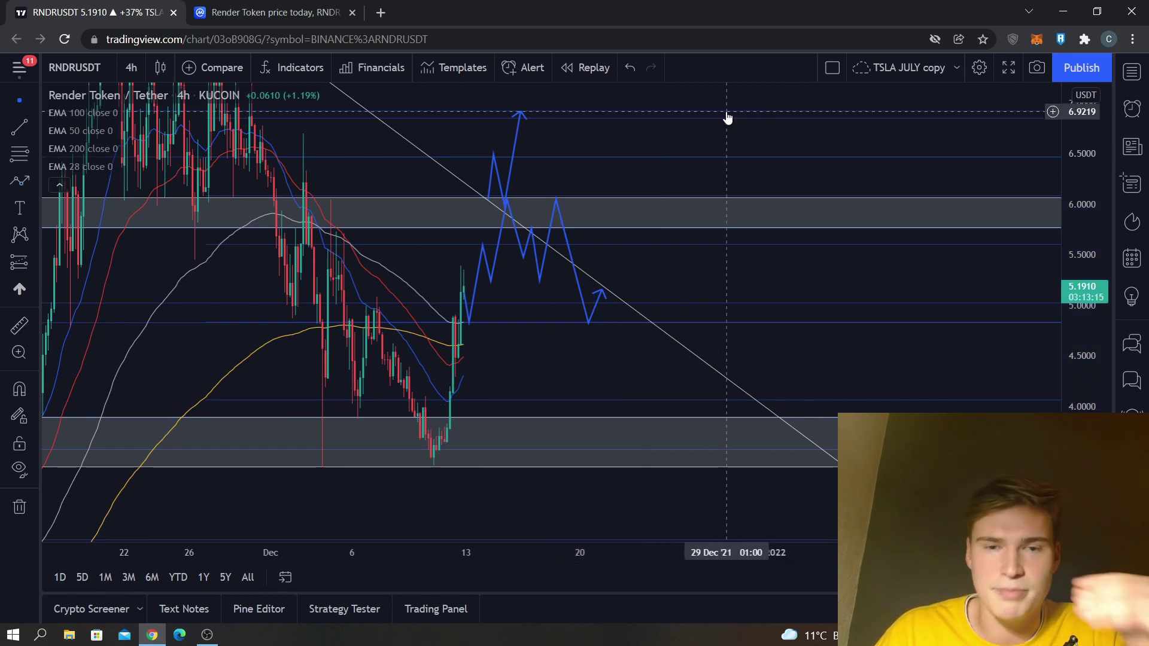
left_click_drag(685, 299, 702, 356)
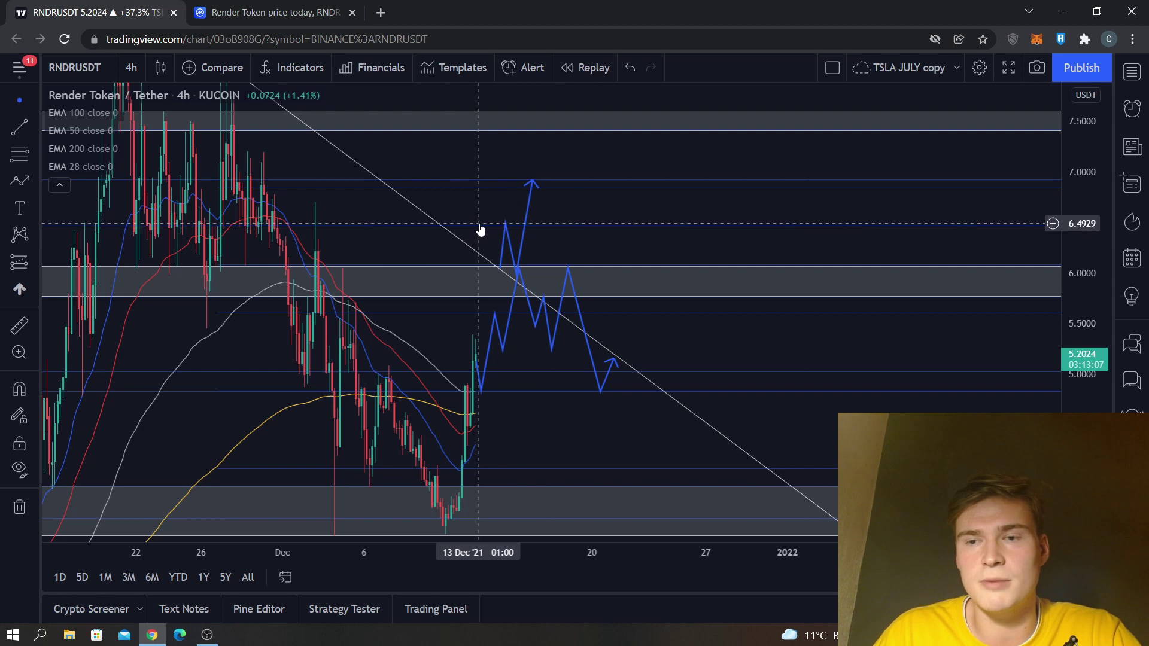
left_click_drag(569, 243, 558, 302)
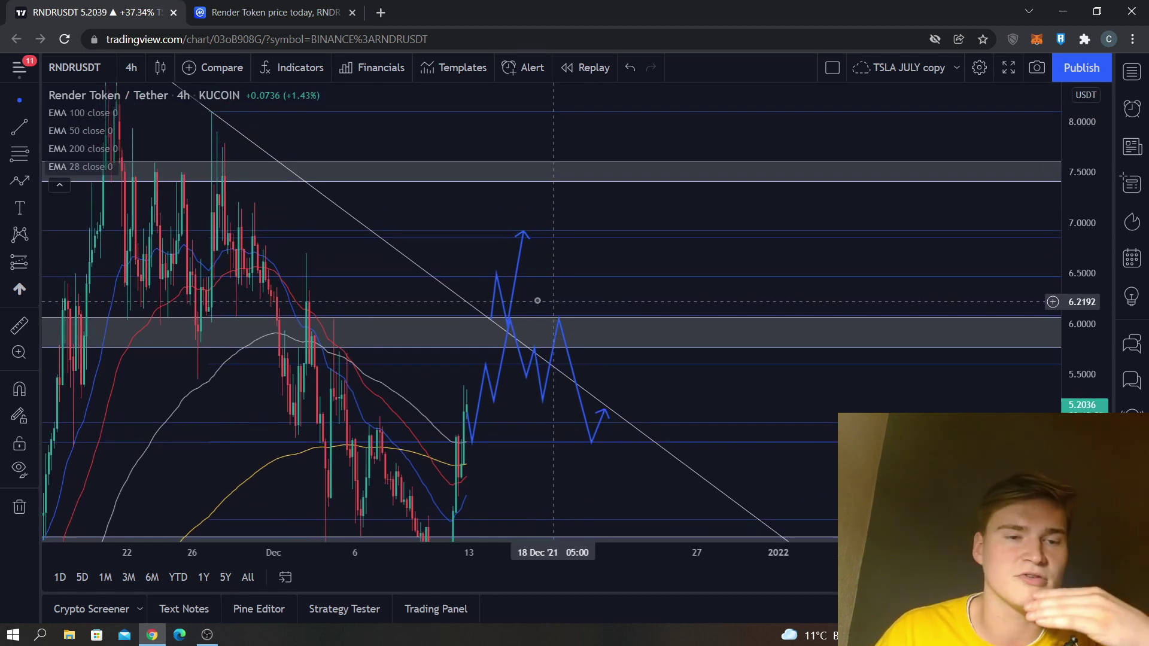
Try a long position on the RNDRUSDT chart with entry at about 6.09 and target at about 6.46, and remove it
left_click(19, 261)
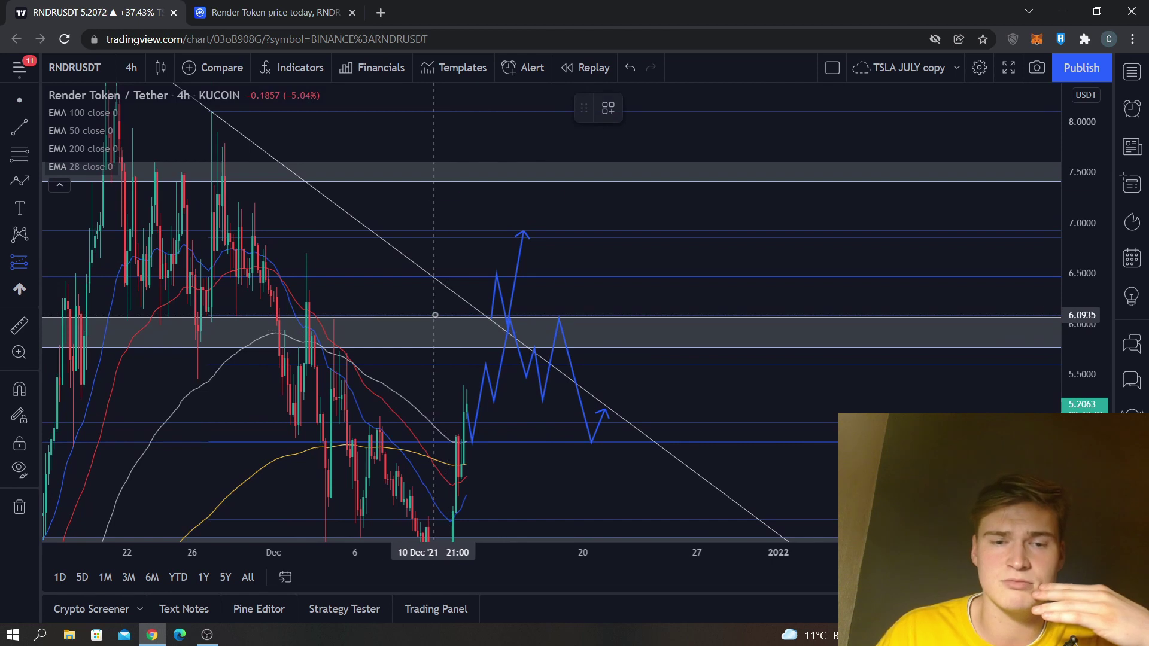
left_click(435, 315)
left_click_drag(434, 205, 433, 277)
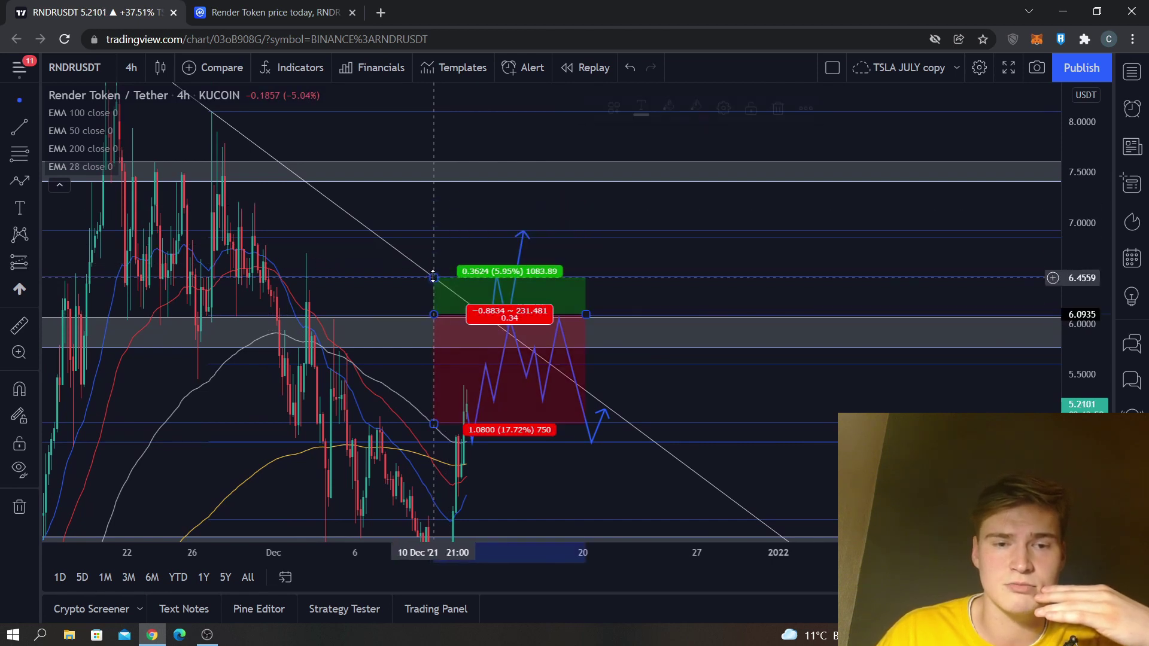
left_click(777, 109)
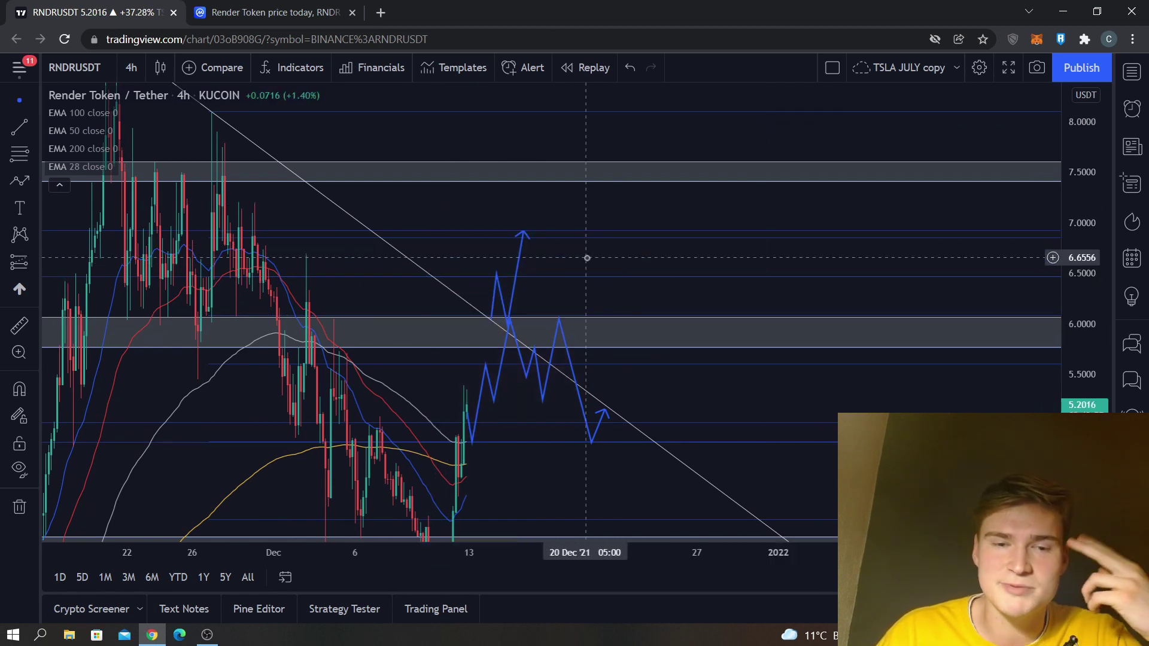
Move the upward path's pullback low to about 5.90 on the descending trendline and its arrow end to about 17 December at 6.93
left_click_drag(596, 257, 601, 258)
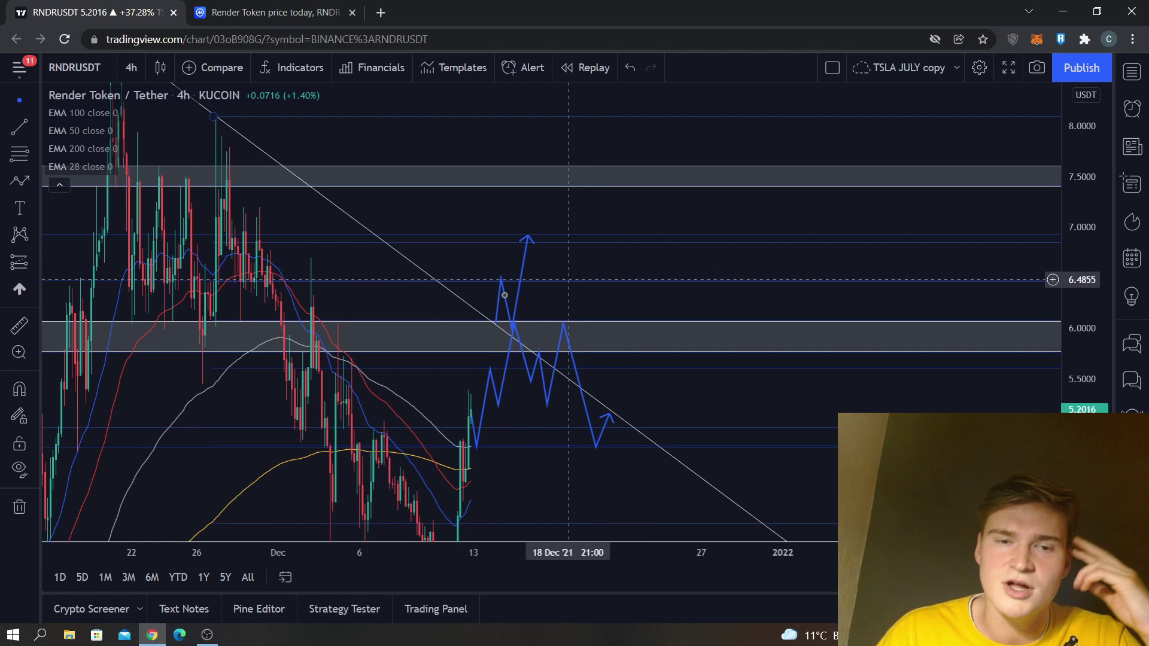
left_click(496, 289)
left_click(505, 325)
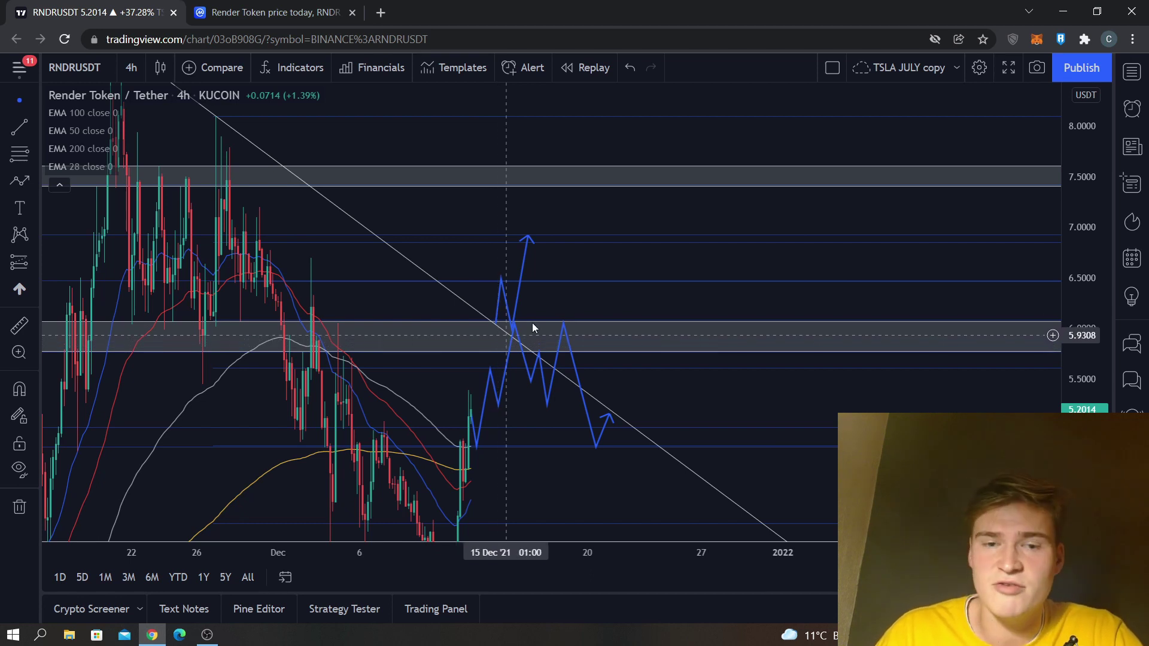
left_click_drag(508, 323, 529, 338)
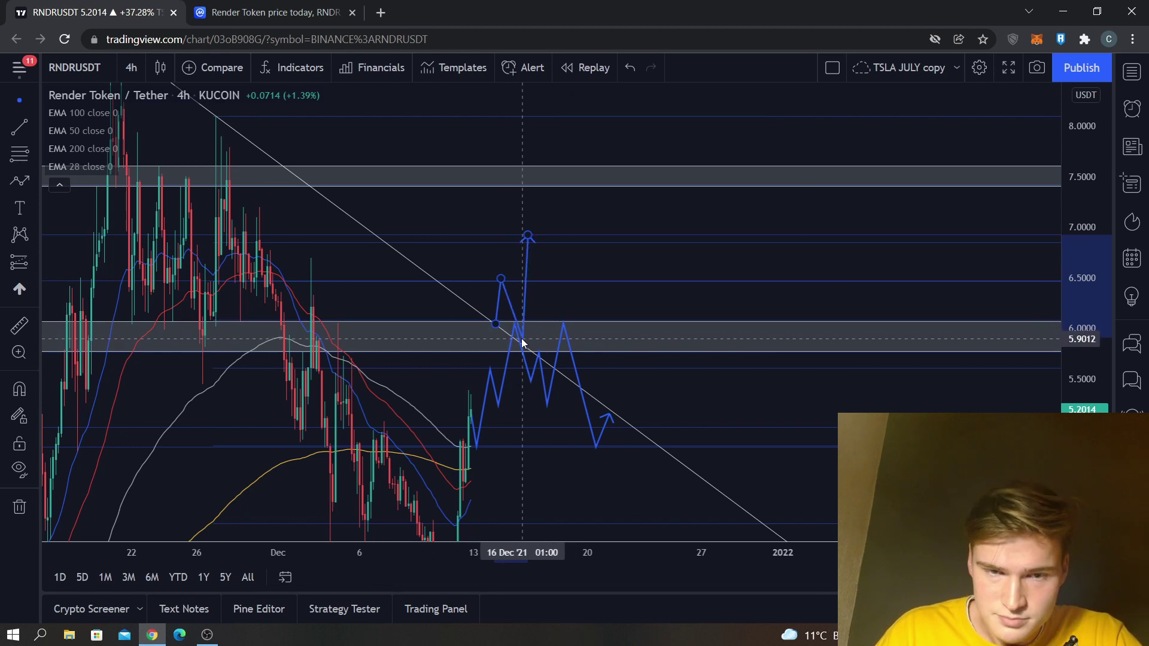
left_click_drag(527, 234, 572, 237)
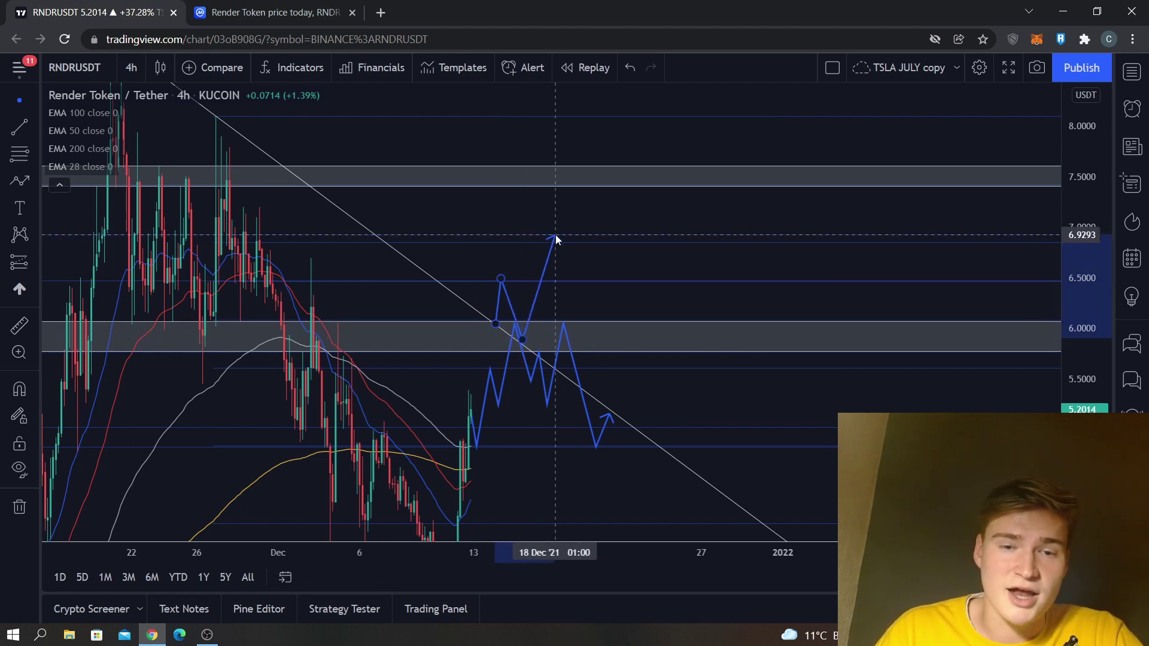
left_click(616, 228)
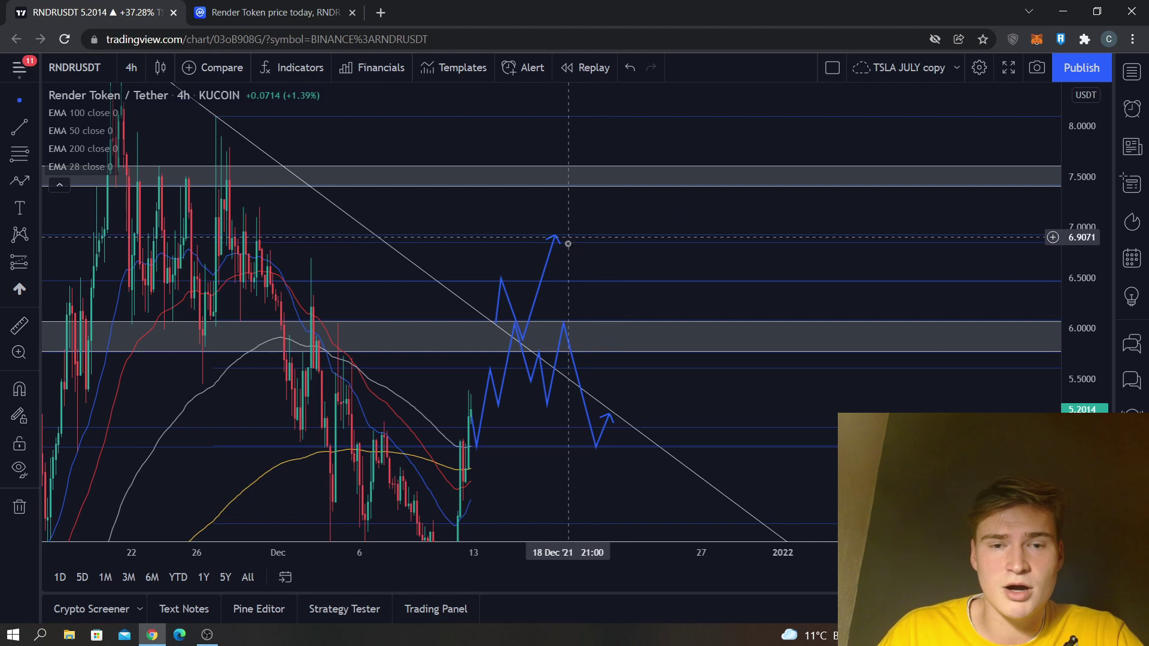
mouse_move(557, 235)
left_mouse_down()
mouse_move(539, 236)
mouse_move(549, 235)
left_mouse_up()
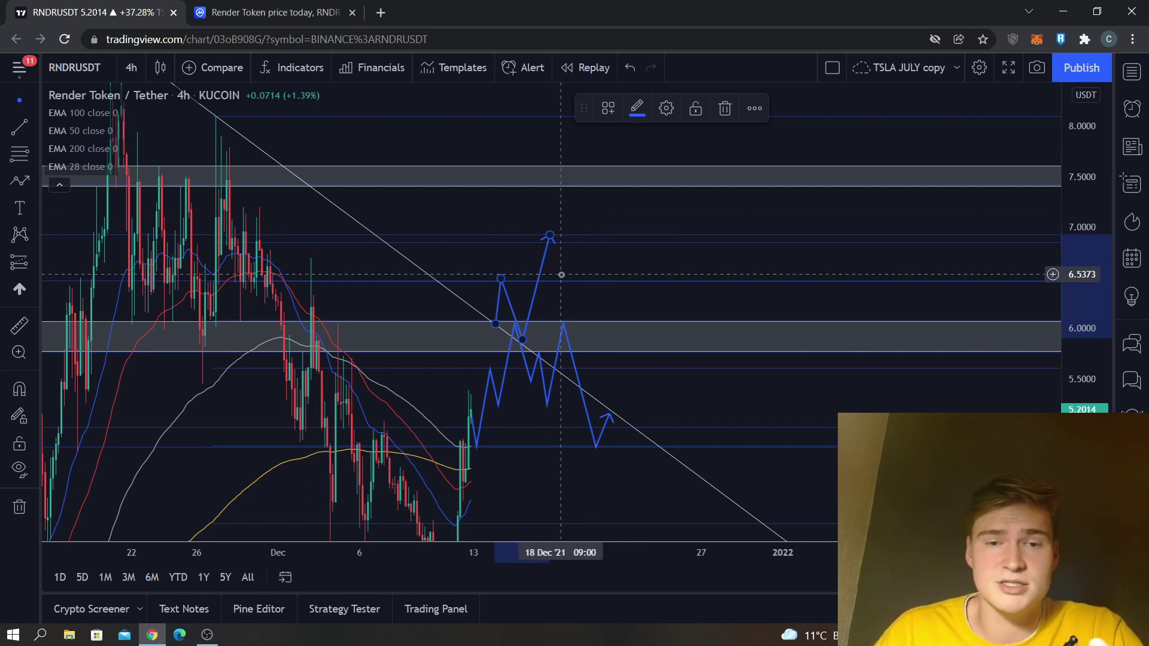
Extend the upward path's arrow end to about 7.48, inside the upper resistance zone
left_click_drag(548, 236, 557, 179)
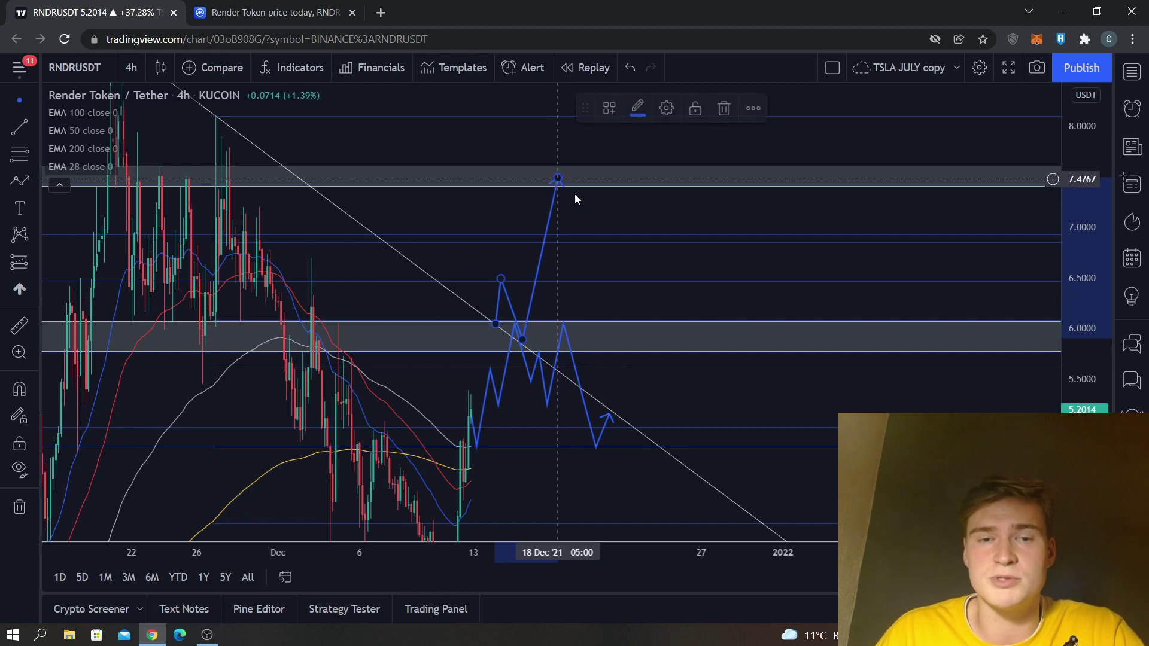
left_click(603, 219)
left_click_drag(603, 307, 674, 285)
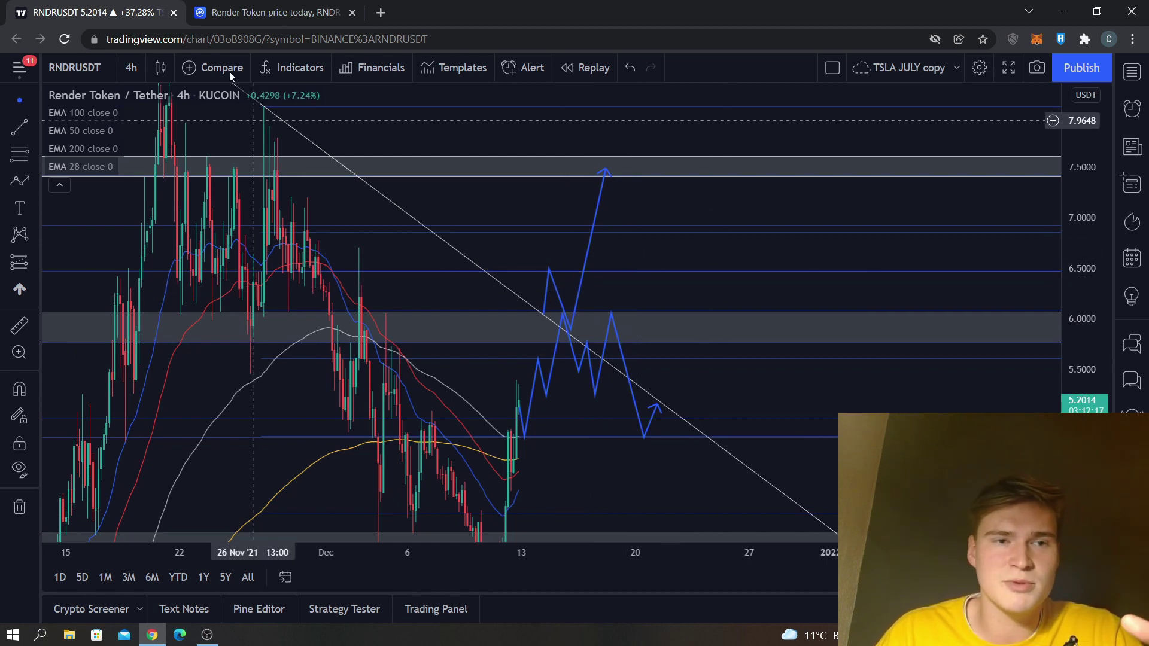
Open CoinMarketCap's main cryptocurrency list and sort it by 24h change with the biggest losses first
left_click(275, 17)
scroll(3, 194, "up", 12)
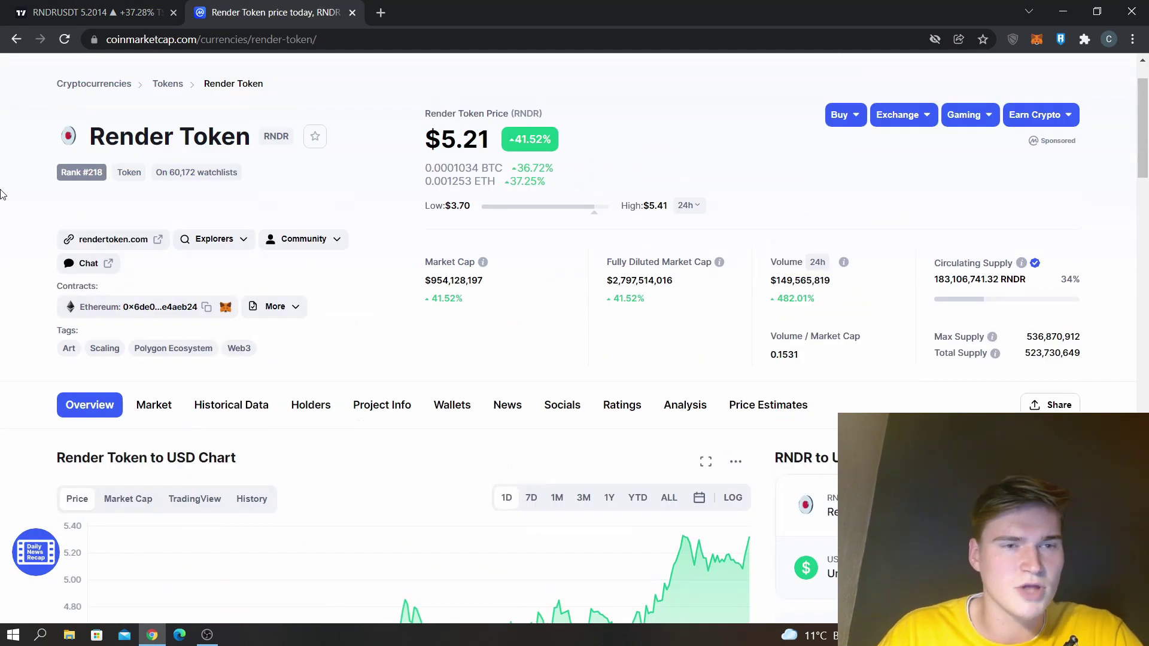
scroll(227, 198, "up", 2)
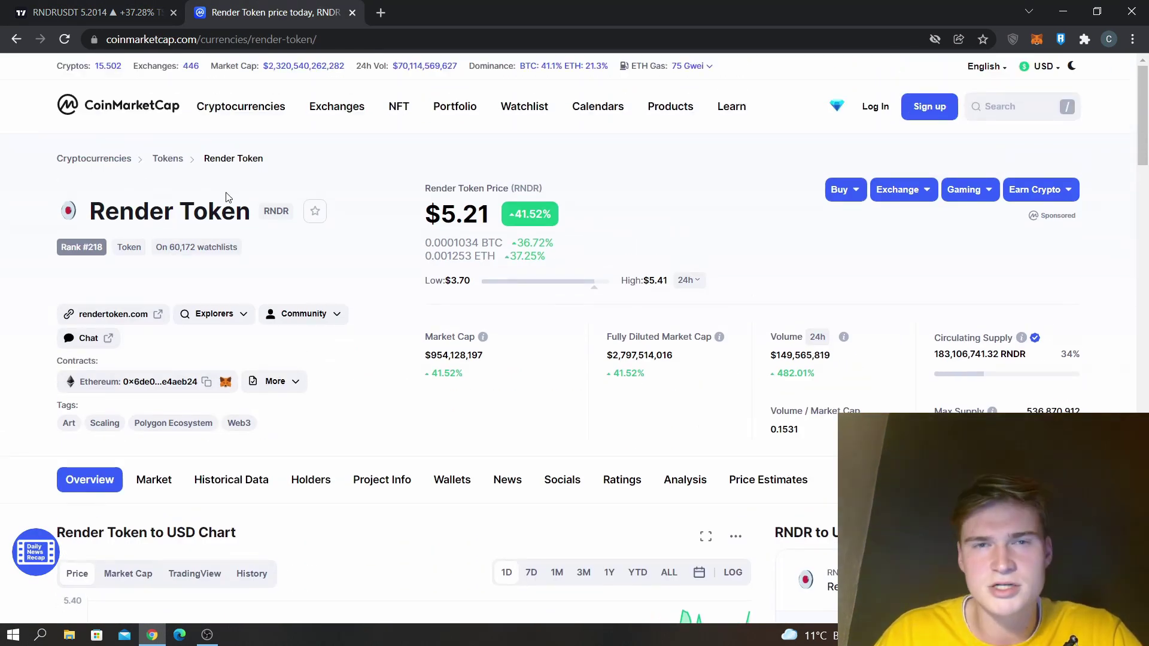
left_click(143, 113)
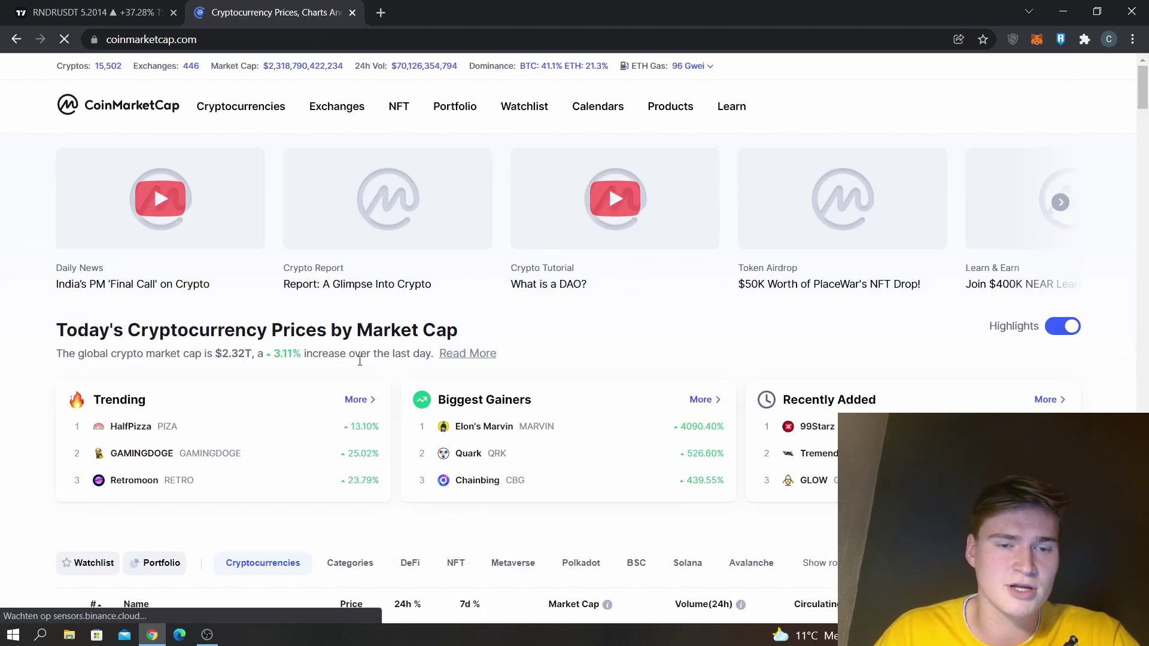
scroll(418, 244, "down", 6)
left_click(413, 234)
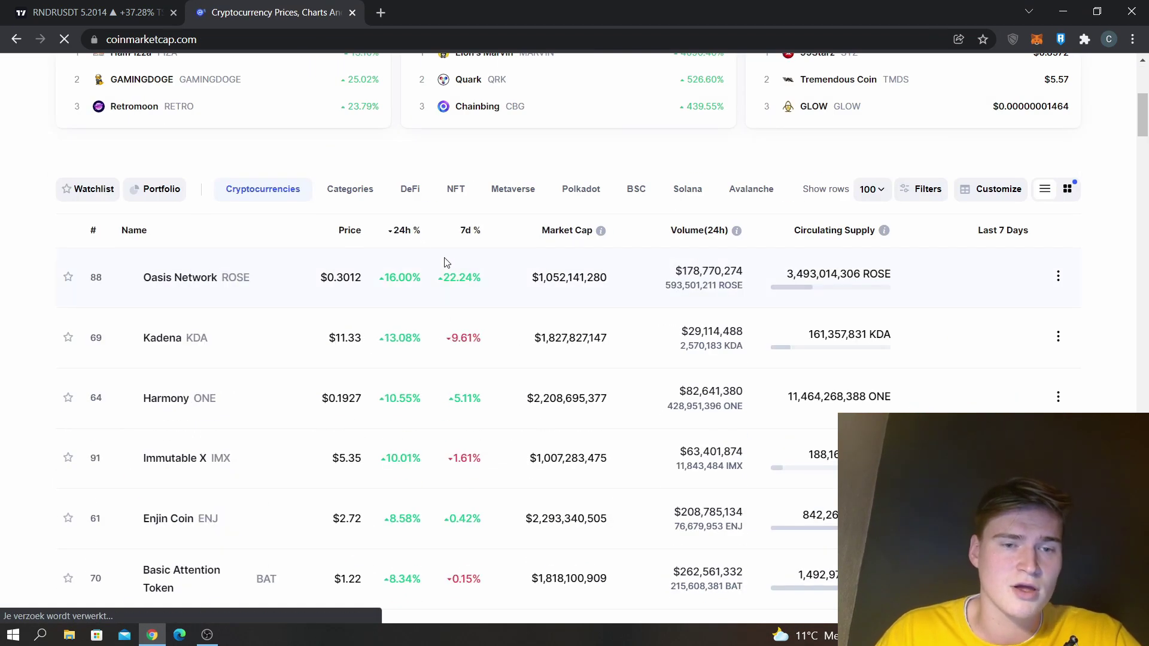
left_click(398, 230)
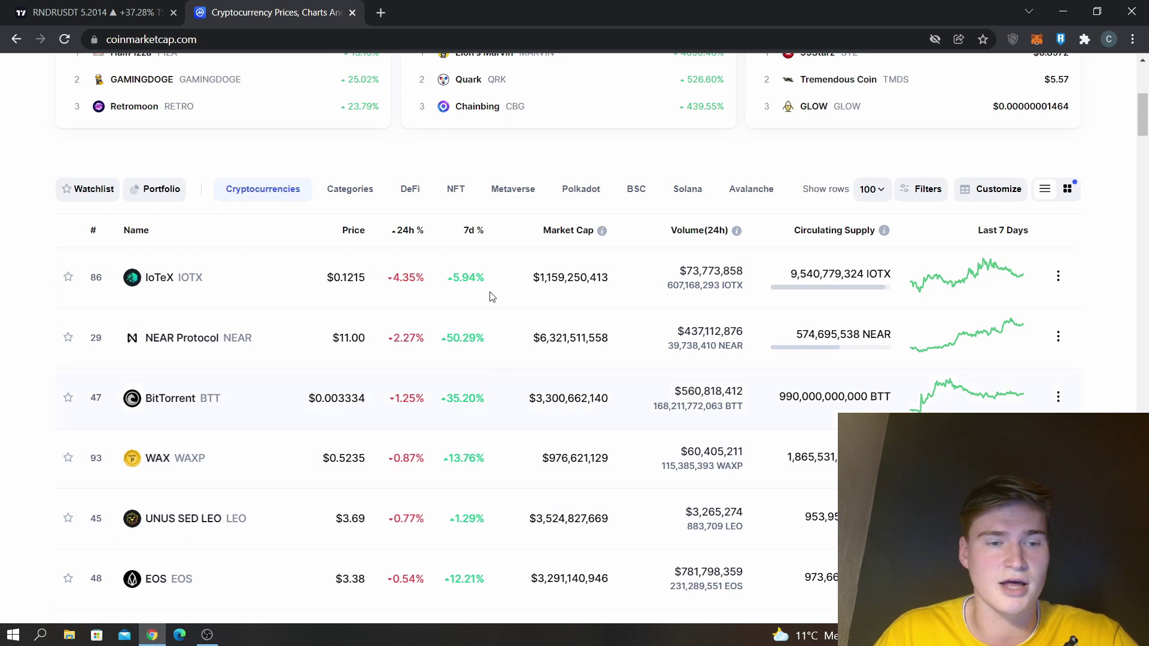
left_click(39, 6)
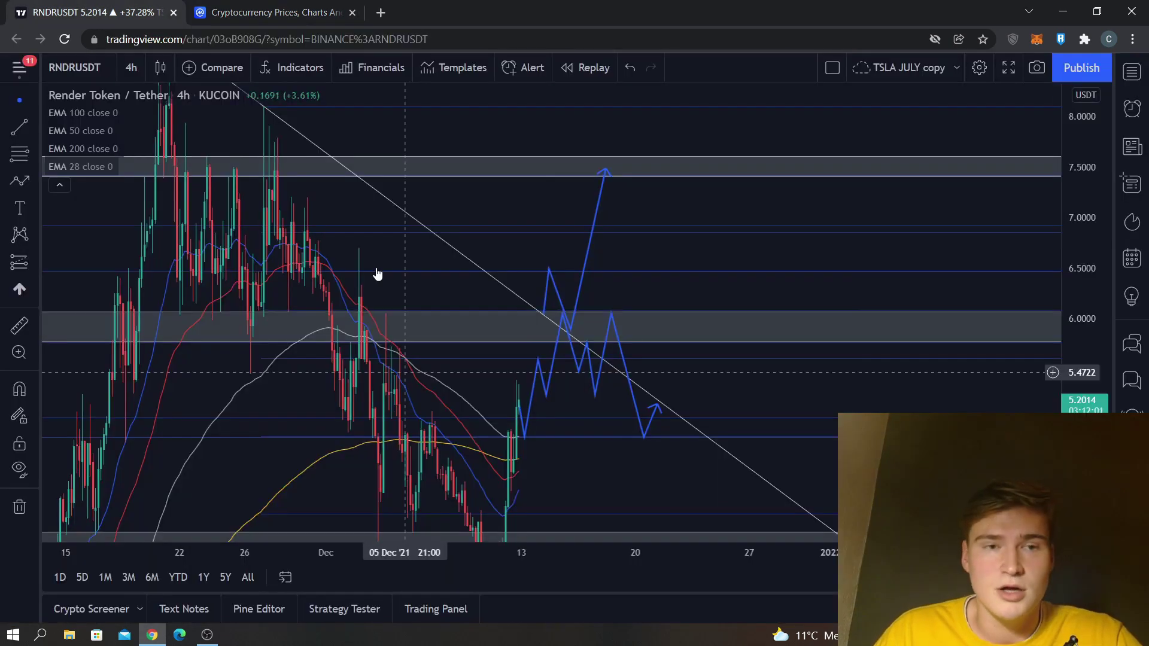
left_click(299, 12)
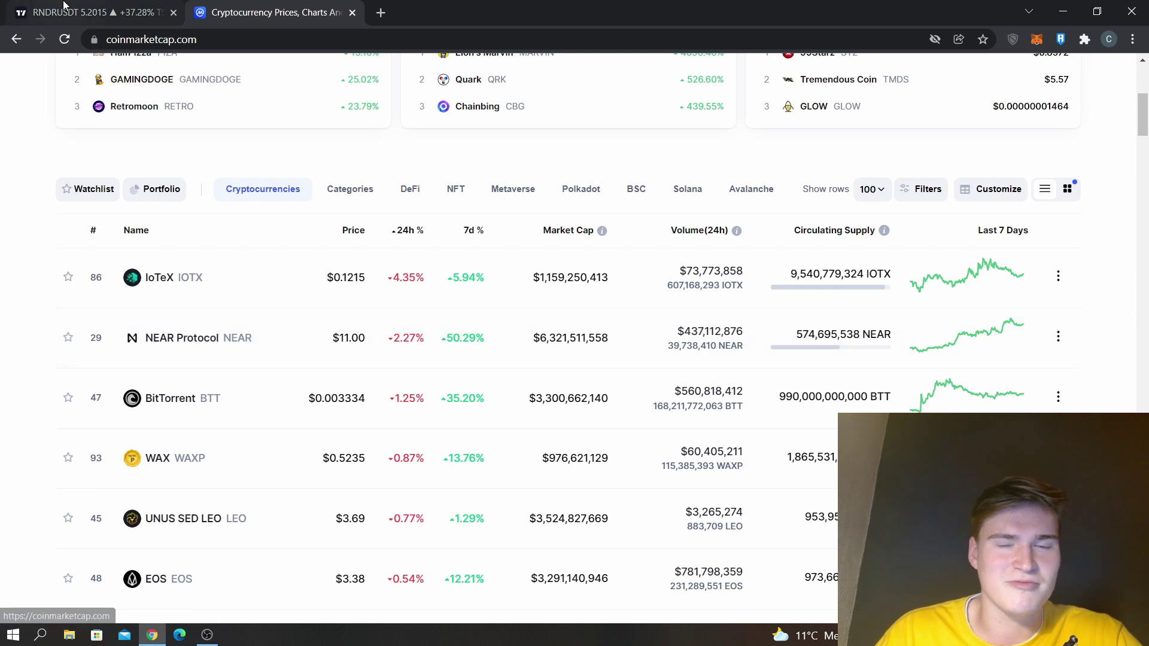
Return to TradingView, look through the watchlist and open the BTCUSD chart from it
left_click(68, 9)
left_click(1130, 72)
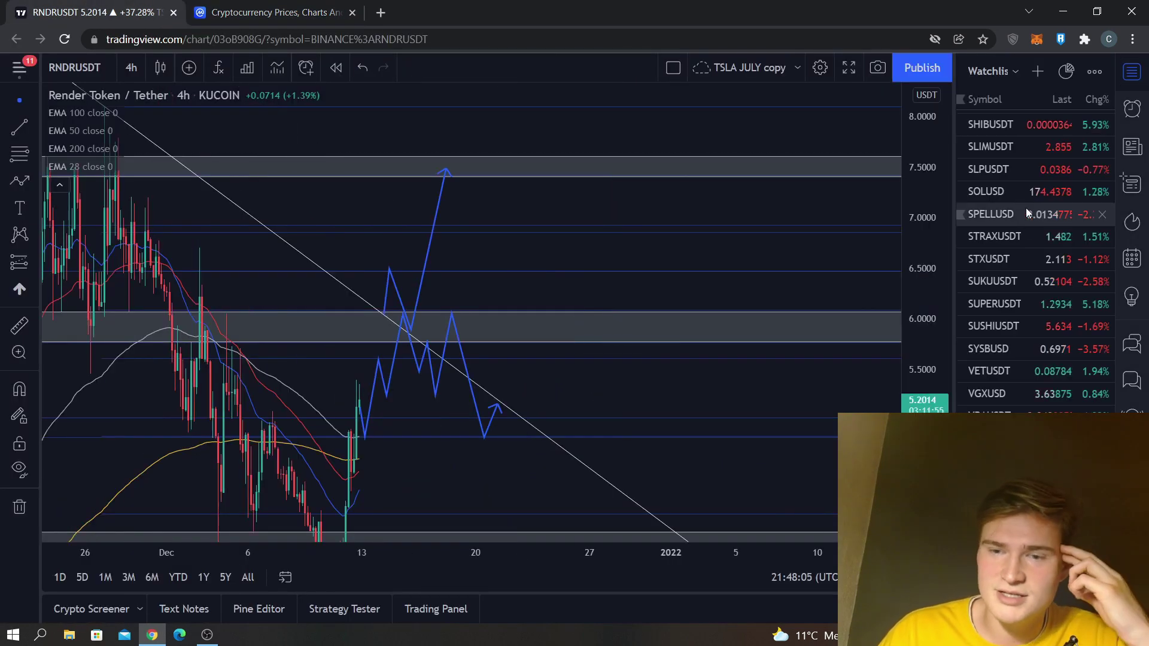
scroll(1021, 250, "up", 10)
scroll(1028, 243, "down", 5)
scroll(1028, 243, "up", 10)
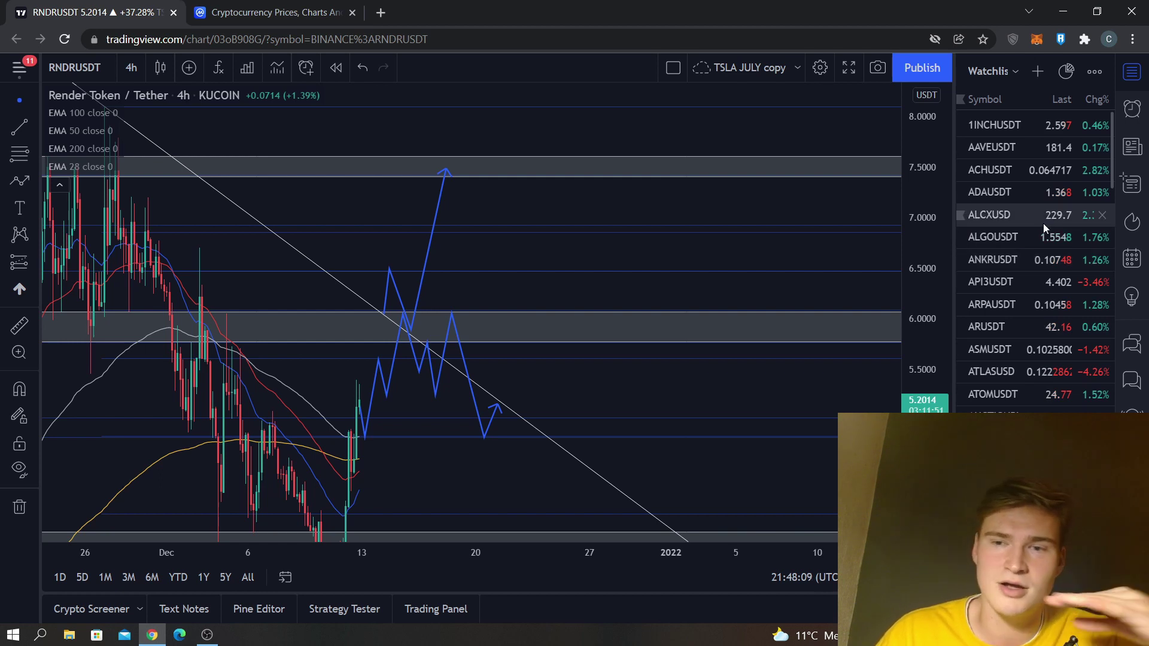
scroll(1018, 392, "down", 5)
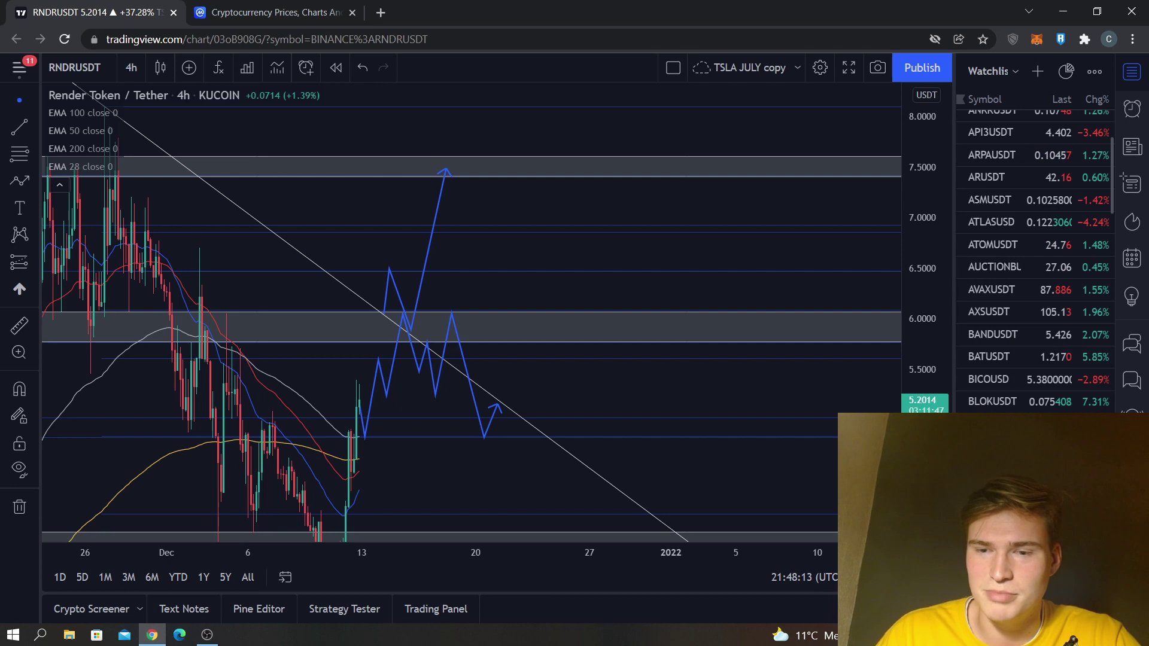
left_click(1018, 469)
left_click(1131, 72)
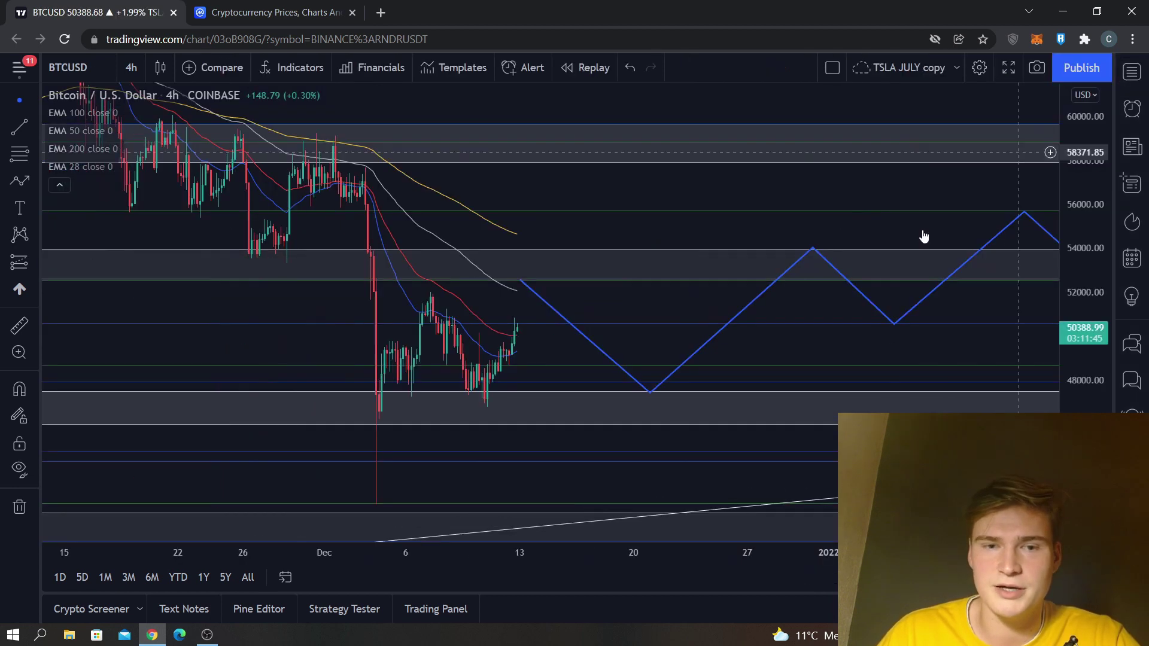
Set the BTCUSD chart to the daily timeframe and examine recent price against the EMAs, support zones and projected path
left_click(131, 67)
left_click(145, 507)
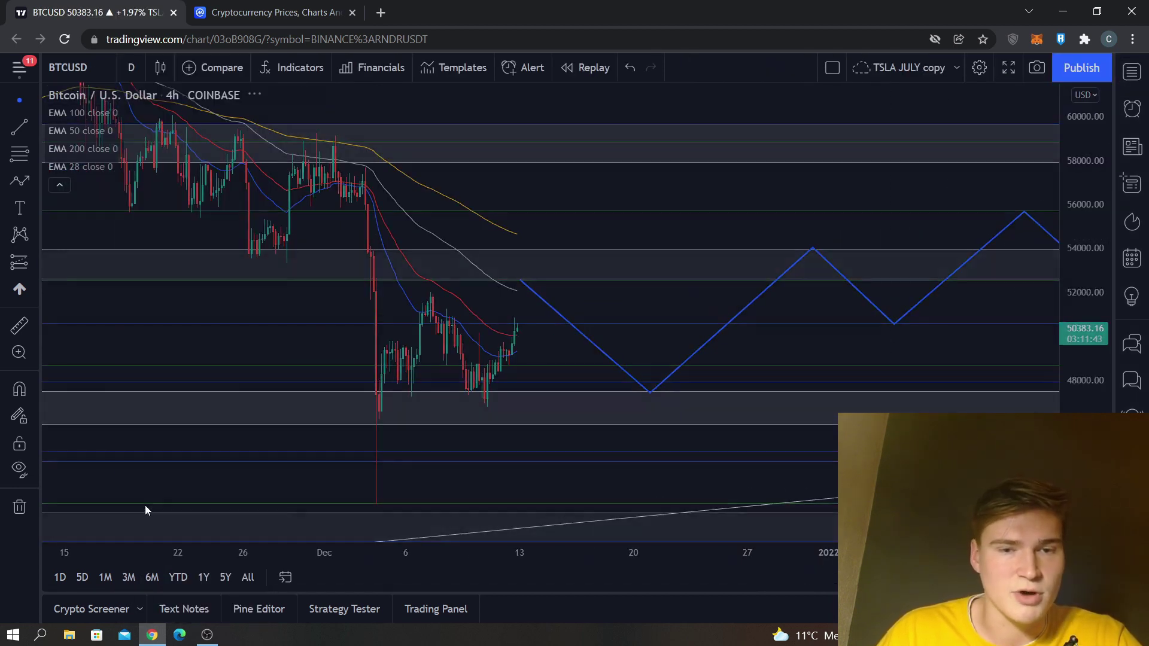
left_click_drag(1074, 264, 1074, 361)
left_click_drag(607, 340, 640, 347)
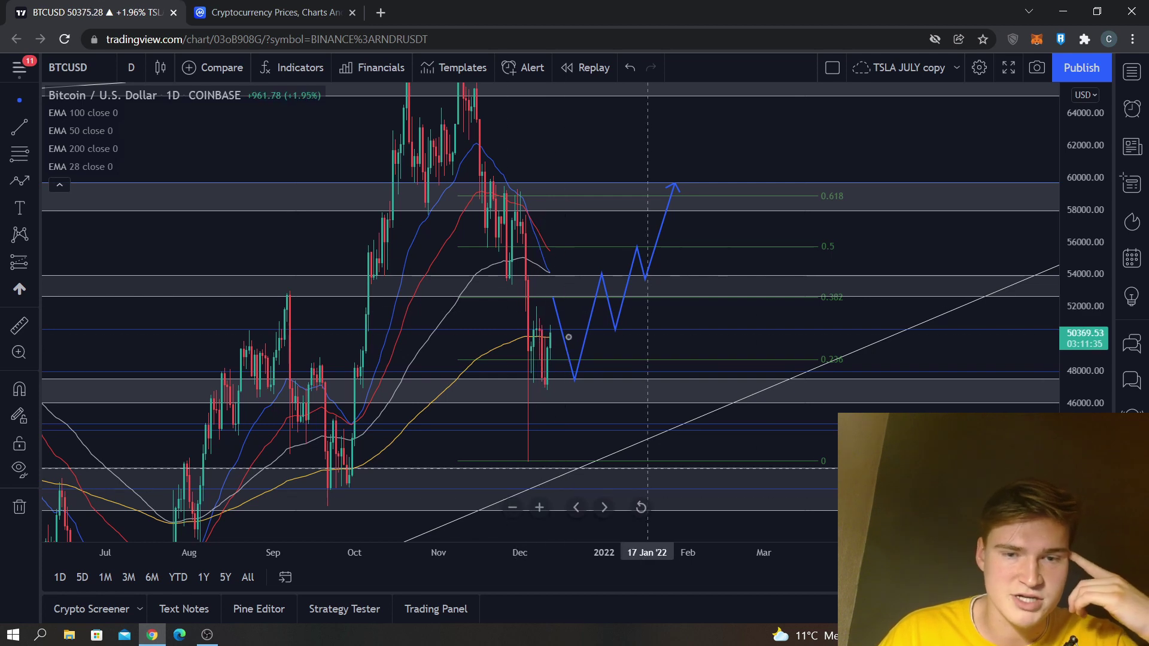
left_click_drag(456, 354, 423, 358)
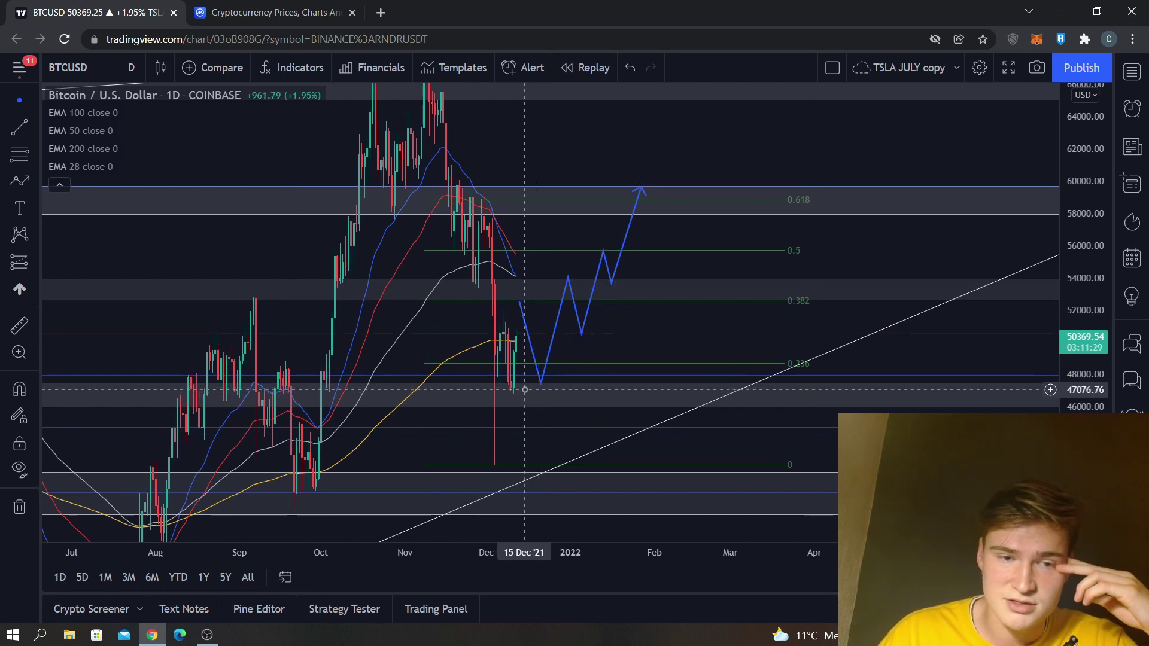
left_click_drag(590, 353, 584, 357)
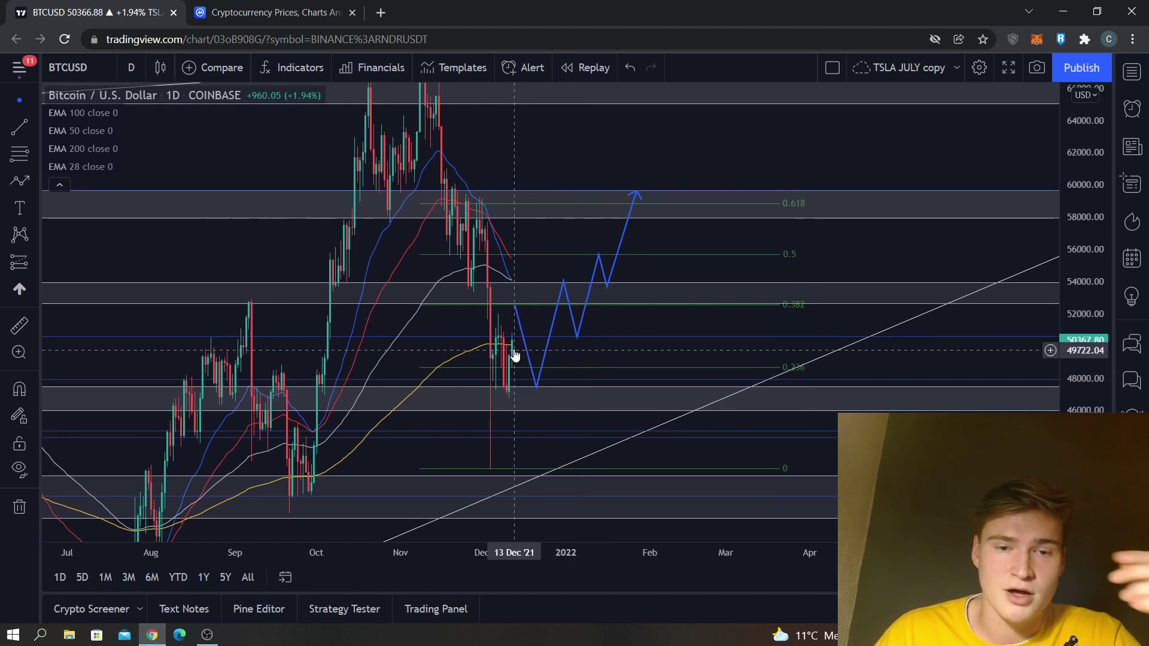